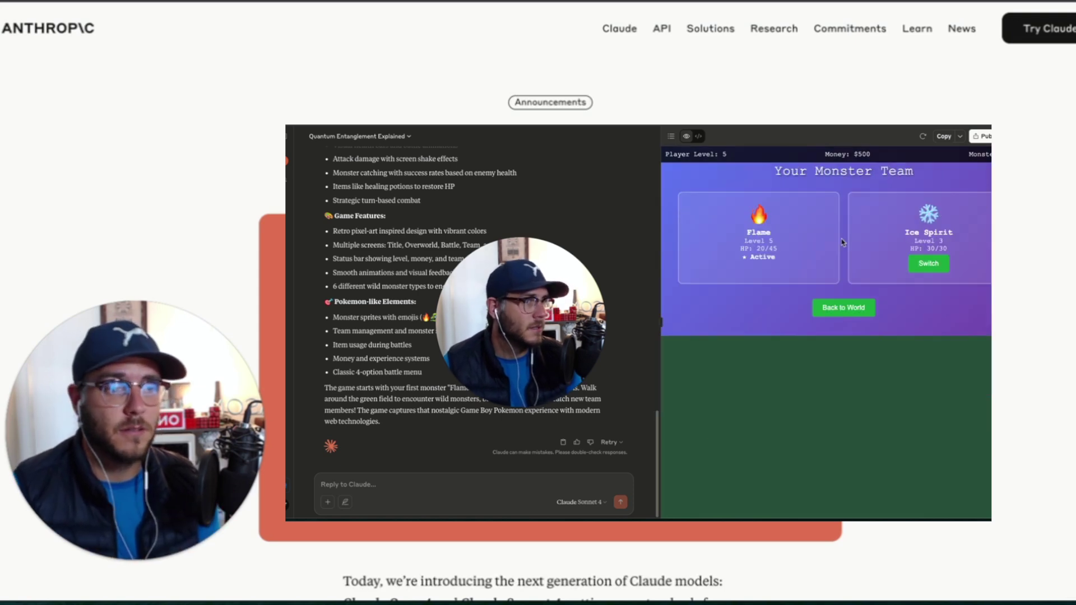
# Step: Scroll down the Claude 4 announcement past the demo image to the hero illustration and intro
pyautogui.scroll(-2, 538, 337)
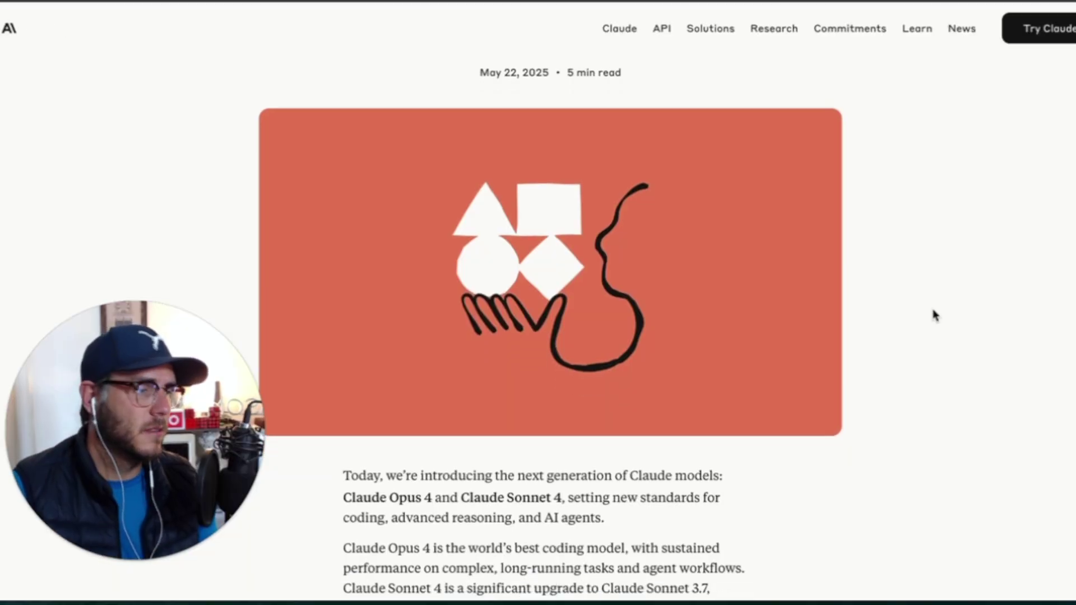
# Step: Read the Claude 4 intro, highlighting 'AI agents', then scroll to the 'Alongside the models' list
pyautogui.scroll(1, 930, 310)
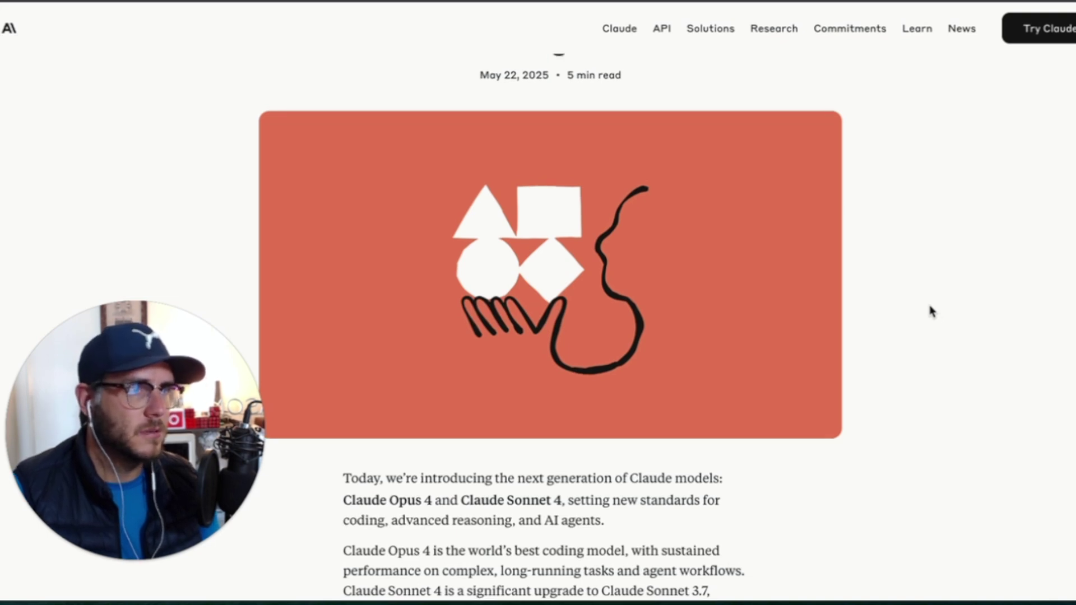
pyautogui.scroll(-3, 807, 164)
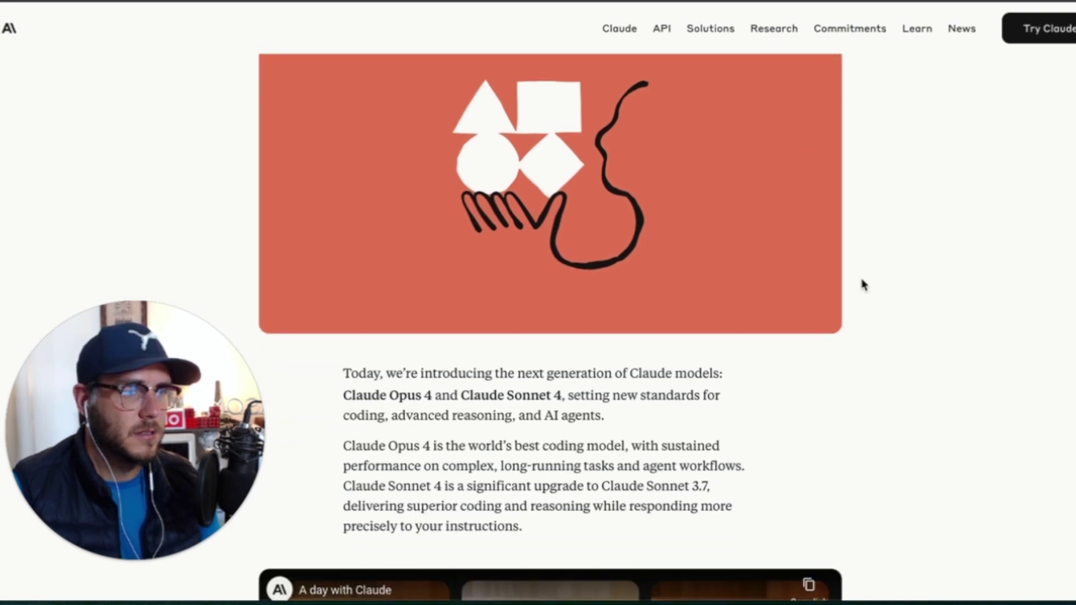
pyautogui.scroll(-2, 840, 361)
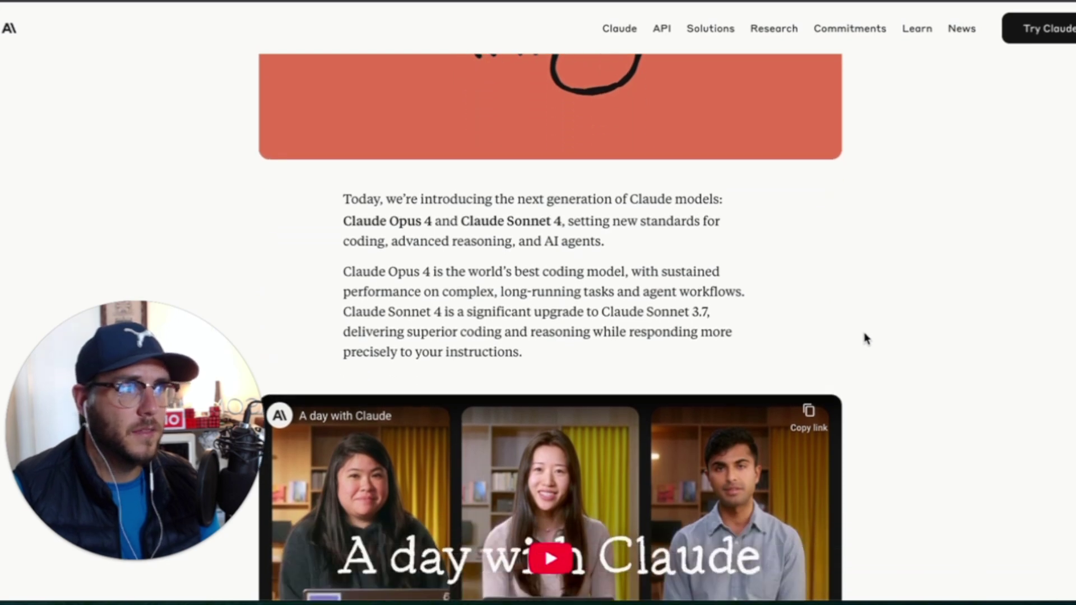
pyautogui.scroll(-2, 868, 274)
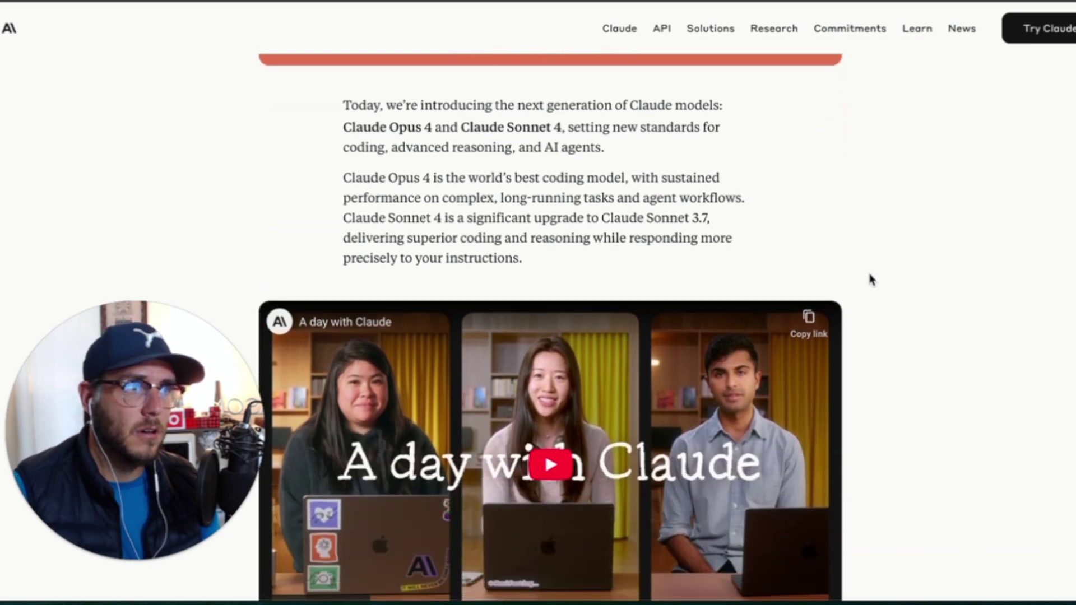
pyautogui.click(393, 128)
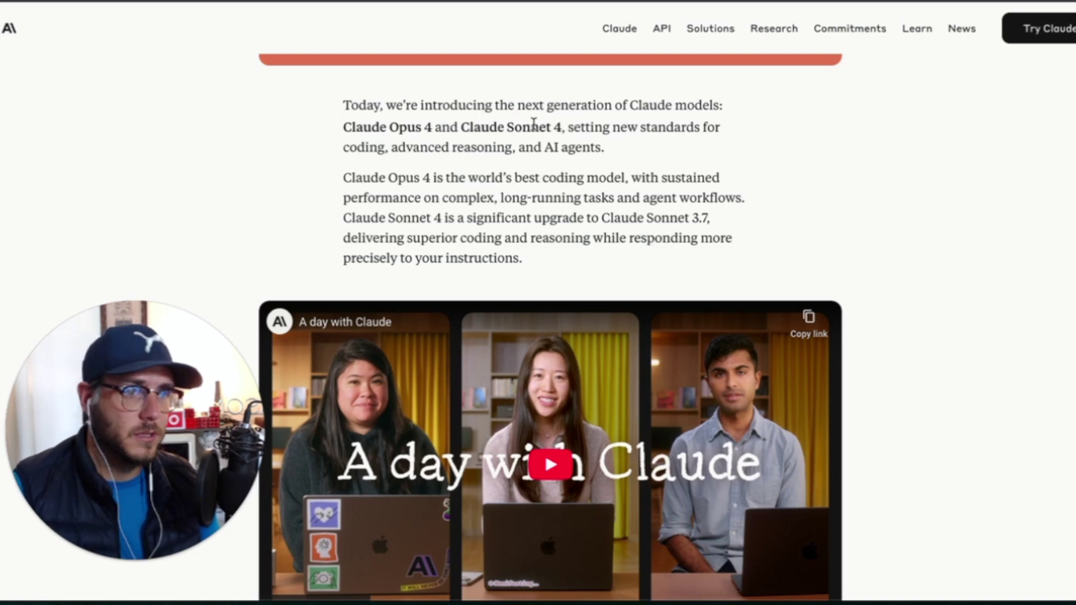
pyautogui.moveTo(621, 148); pyautogui.dragTo(524, 149)
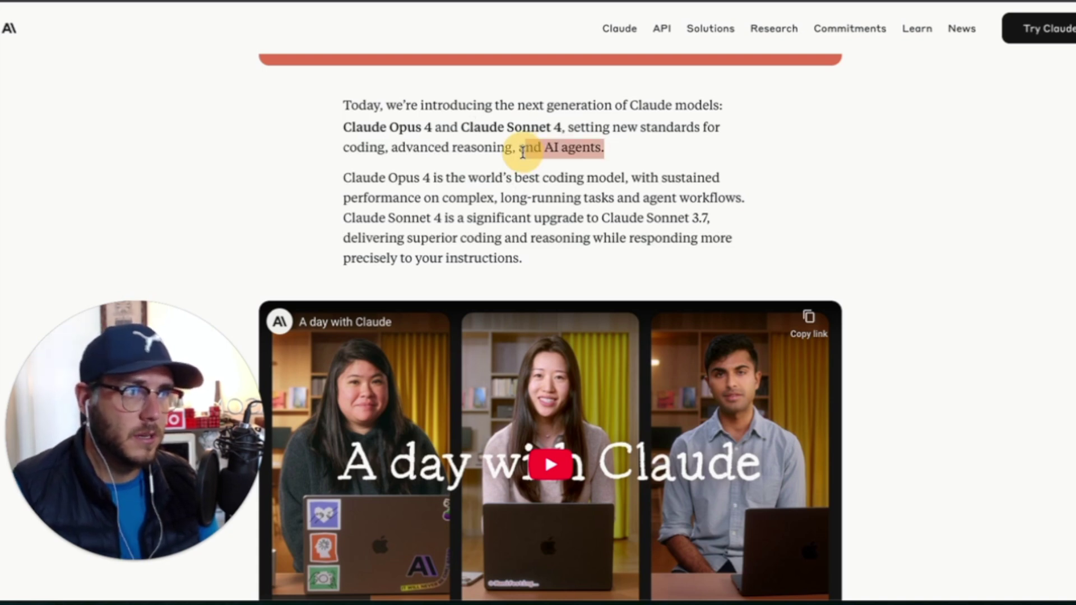
pyautogui.click(738, 158)
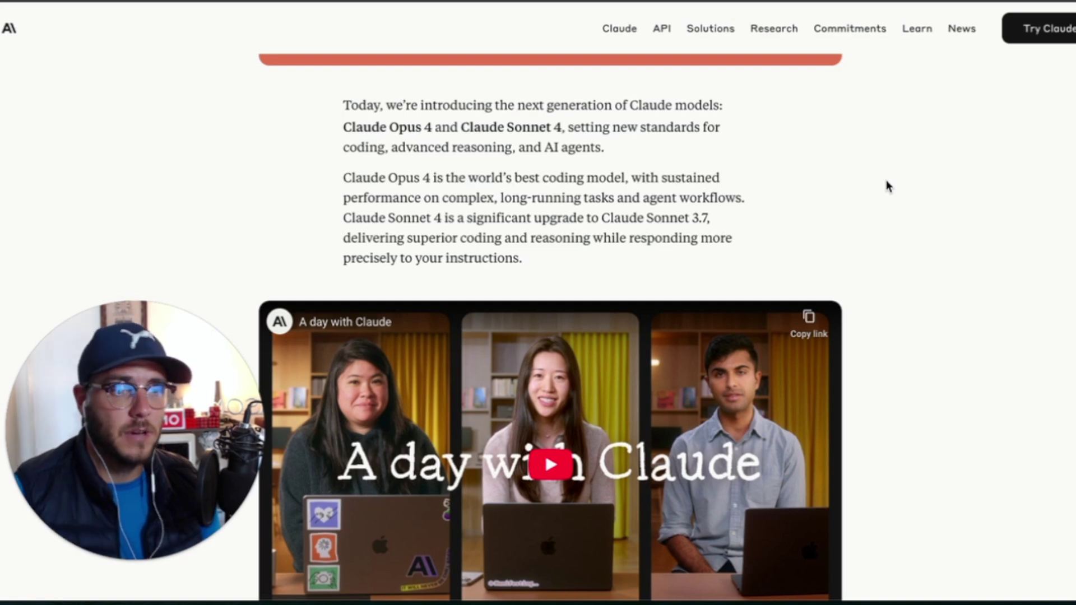
pyautogui.scroll(-10, 889, 179)
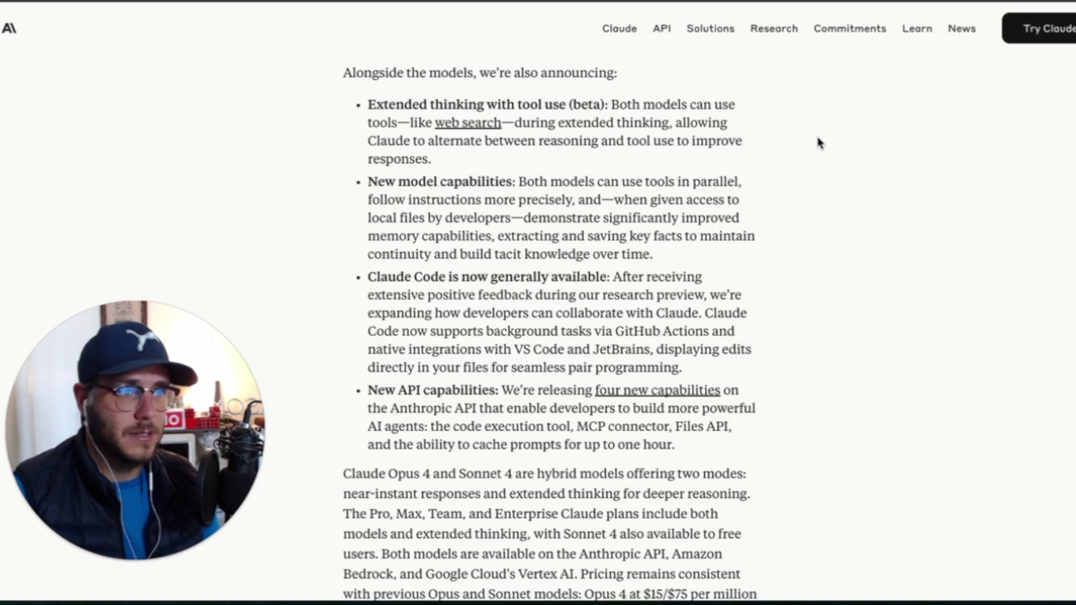
# Step: Scroll slowly through the feature list to the pricing paragraph and 'Claude 4' heading
pyautogui.scroll(-1, 816, 157)
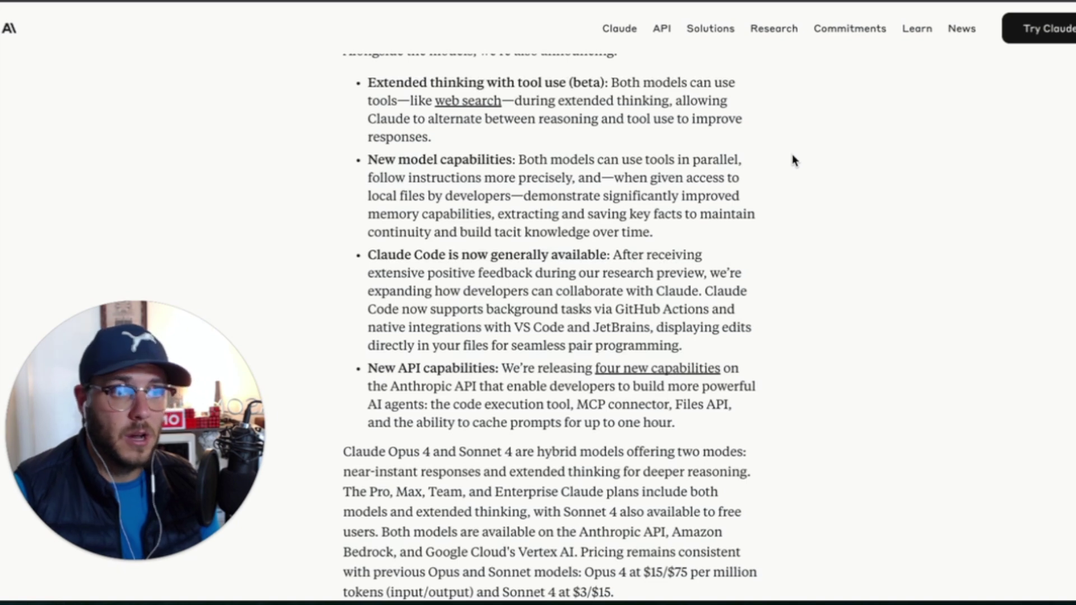
pyautogui.scroll(-2, 792, 160)
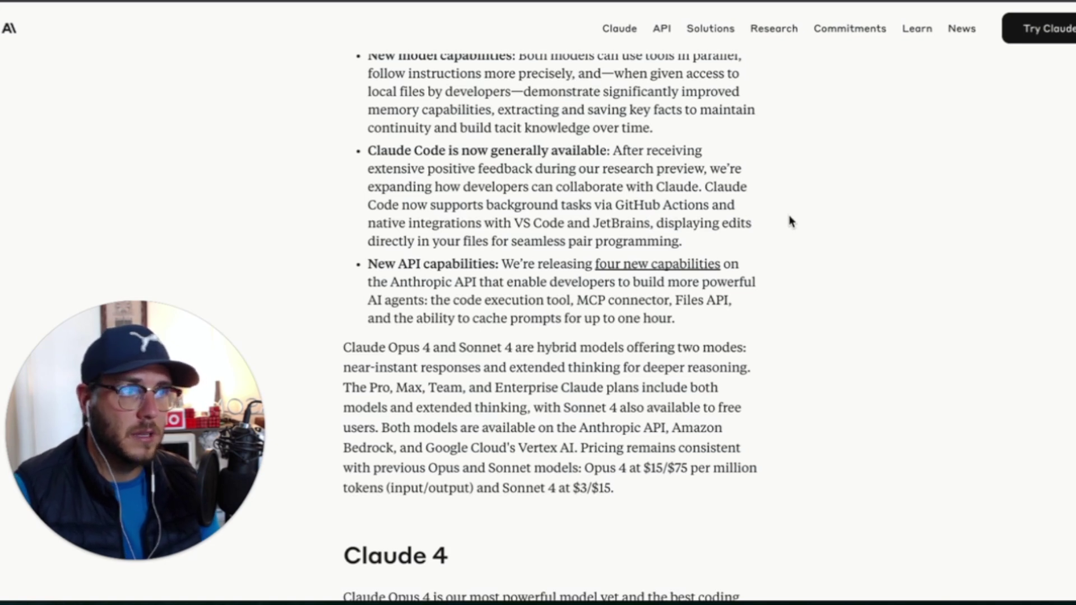
pyautogui.scroll(-1, 790, 221)
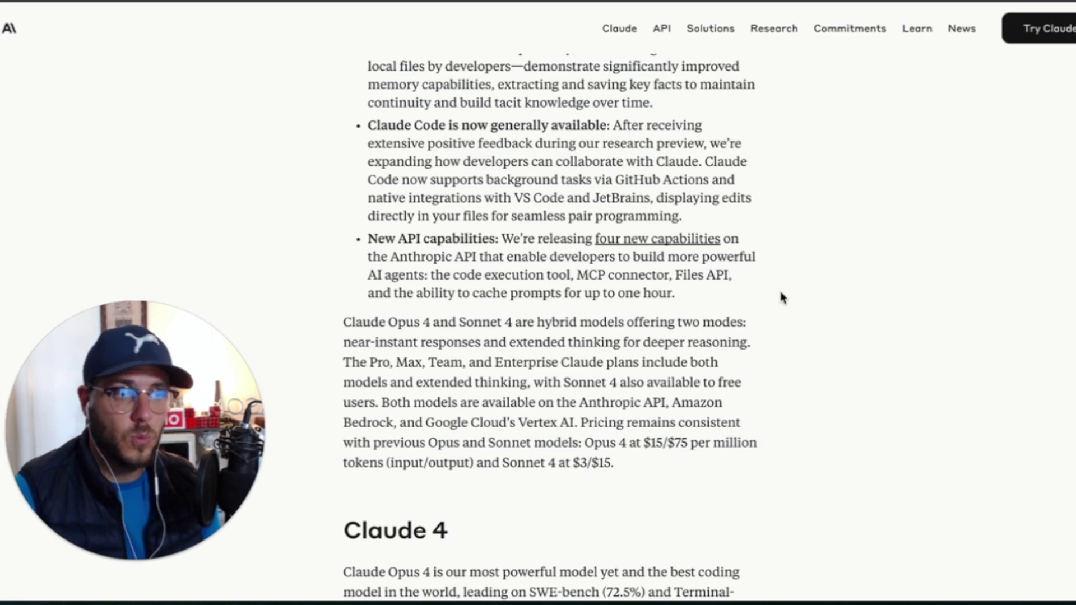
pyautogui.scroll(-1, 785, 296)
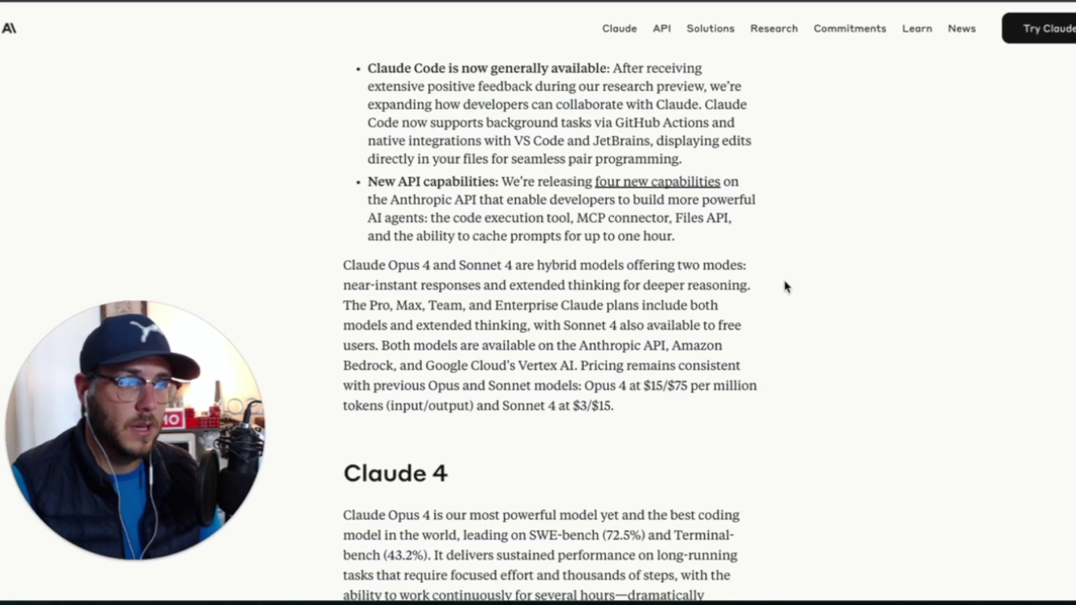
# Step: Highlight 'remains consistent' and the Opus 4 per-million-token price in the pricing paragraph
pyautogui.scroll(-2, 784, 287)
pyautogui.scroll(-1, 785, 289)
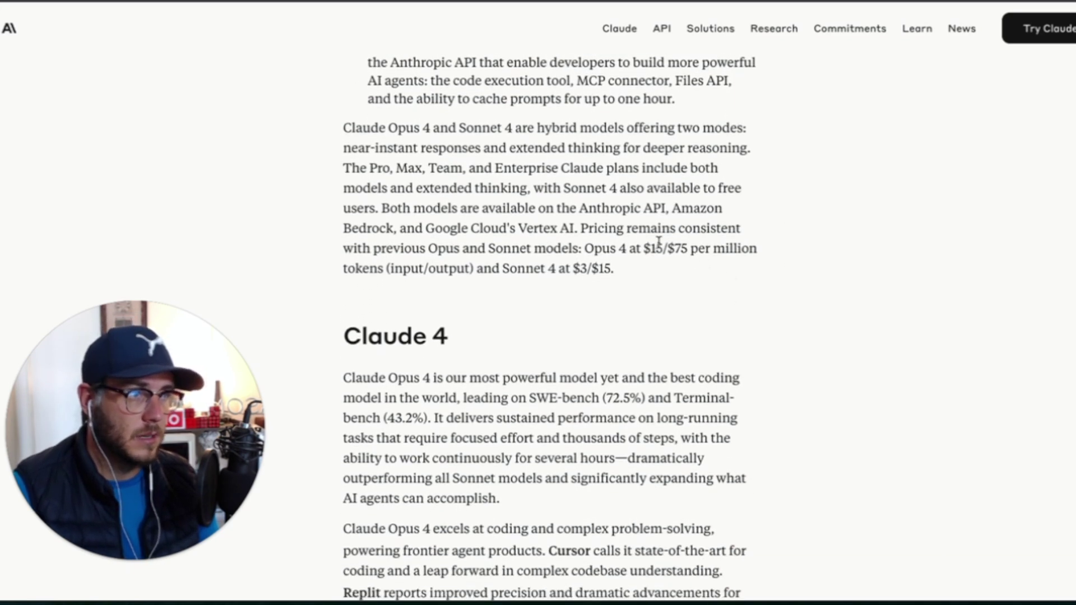
pyautogui.moveTo(615, 230); pyautogui.dragTo(742, 230)
pyautogui.click(908, 228)
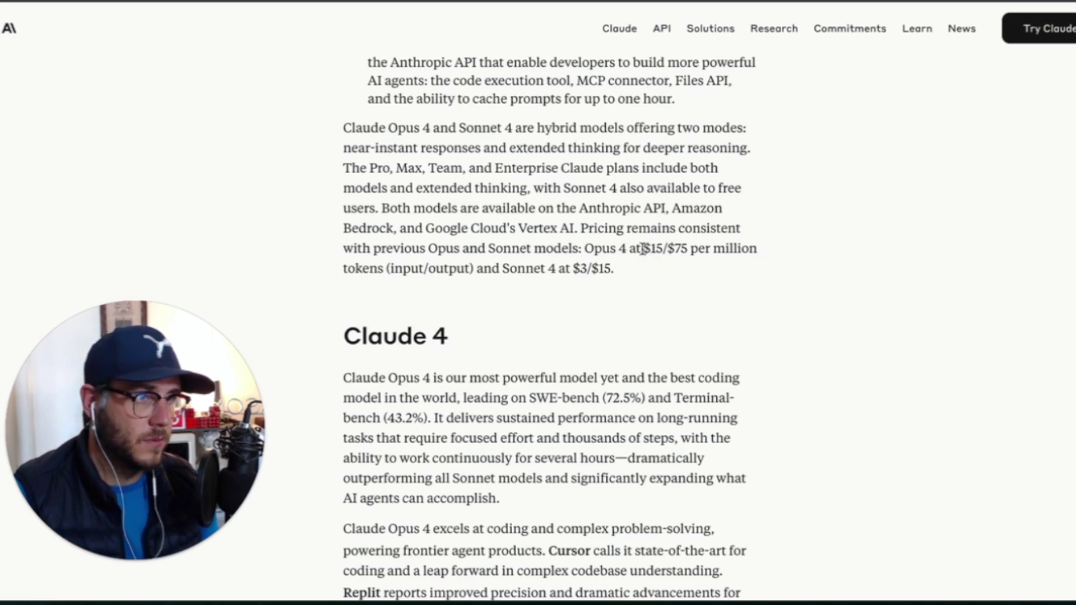
pyautogui.moveTo(648, 249); pyautogui.dragTo(765, 255)
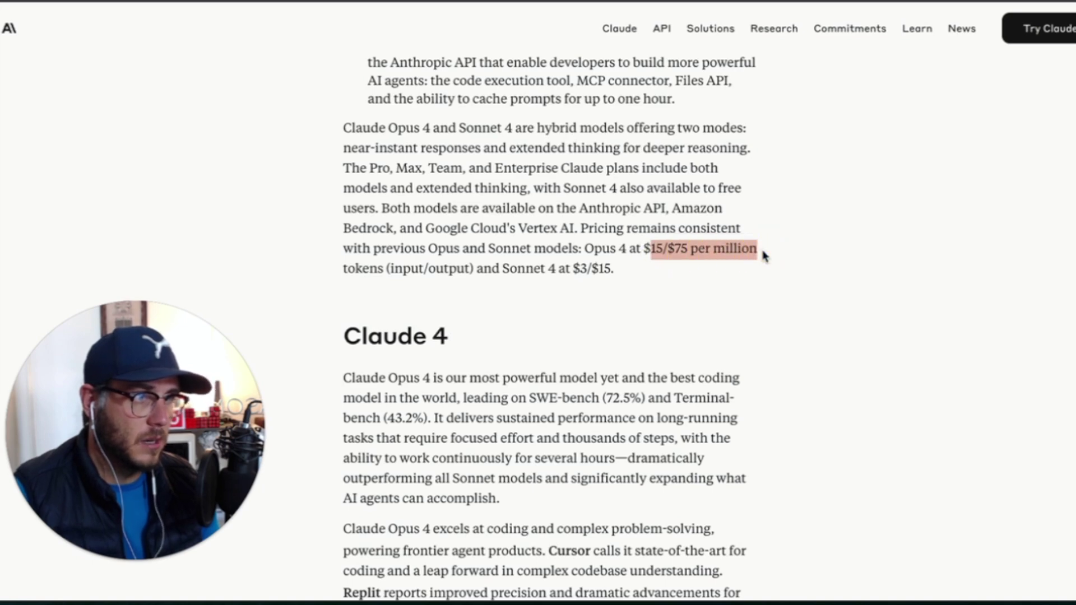
pyautogui.click(677, 266)
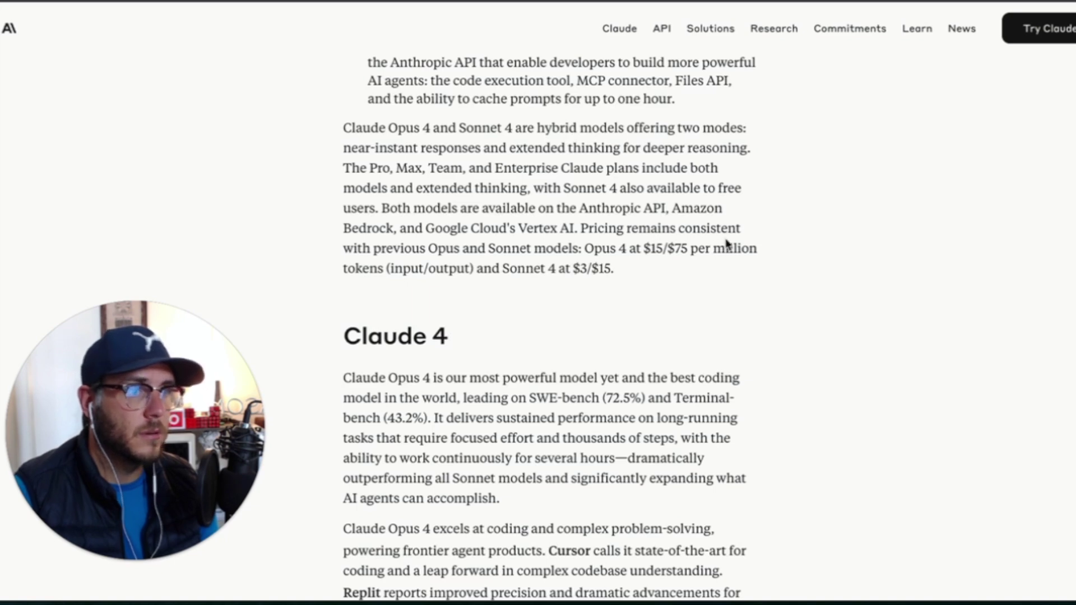
# Step: Highlight the Terminal-bench benchmark name and scroll down toward the Software engineering chart
pyautogui.scroll(-4, 726, 244)
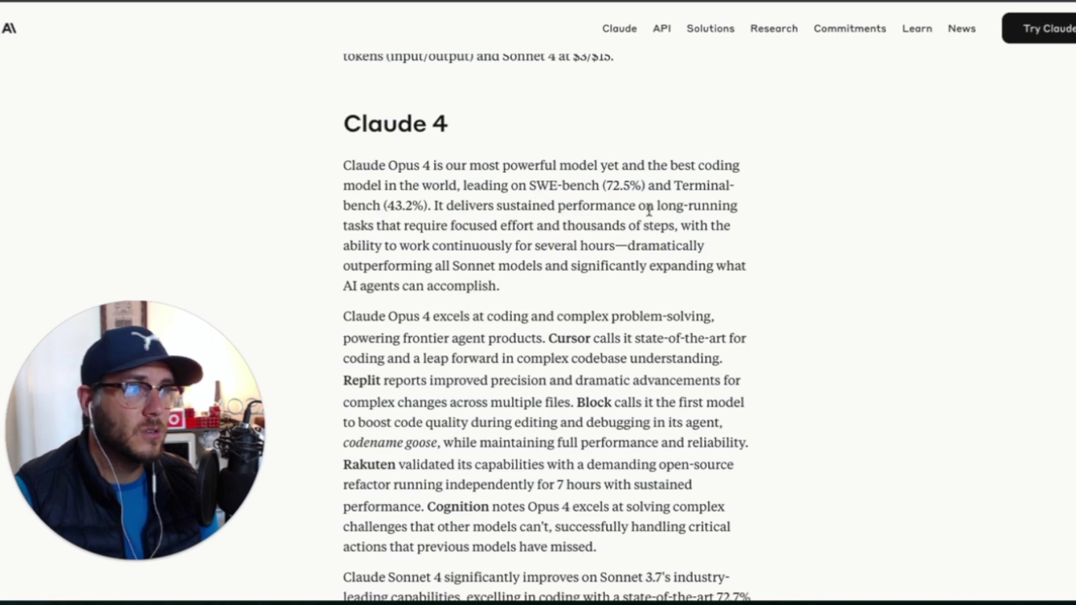
pyautogui.moveTo(674, 185); pyautogui.dragTo(776, 204)
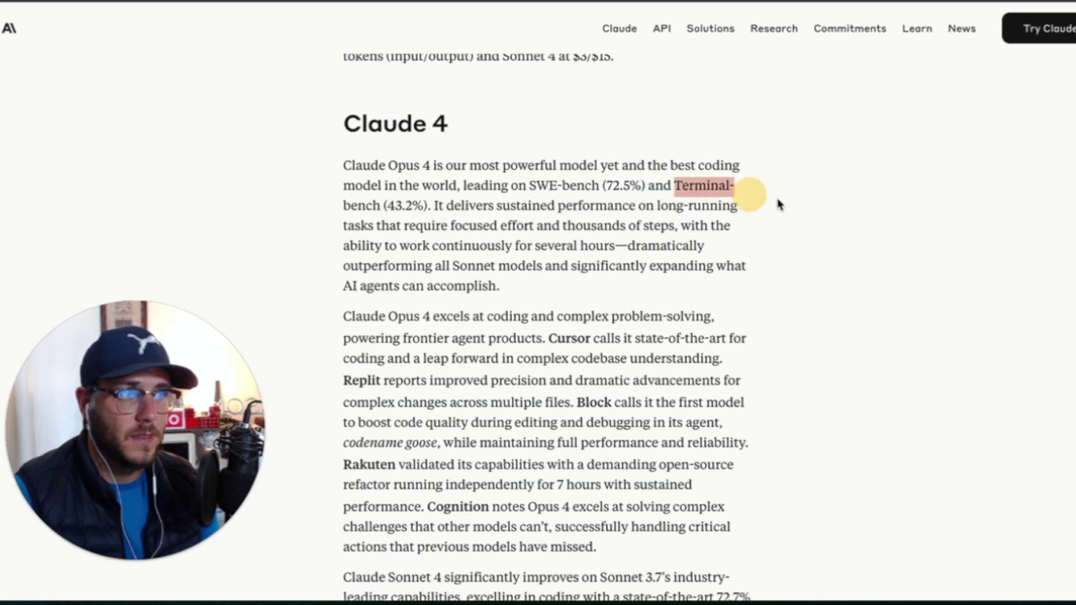
pyautogui.click(444, 223)
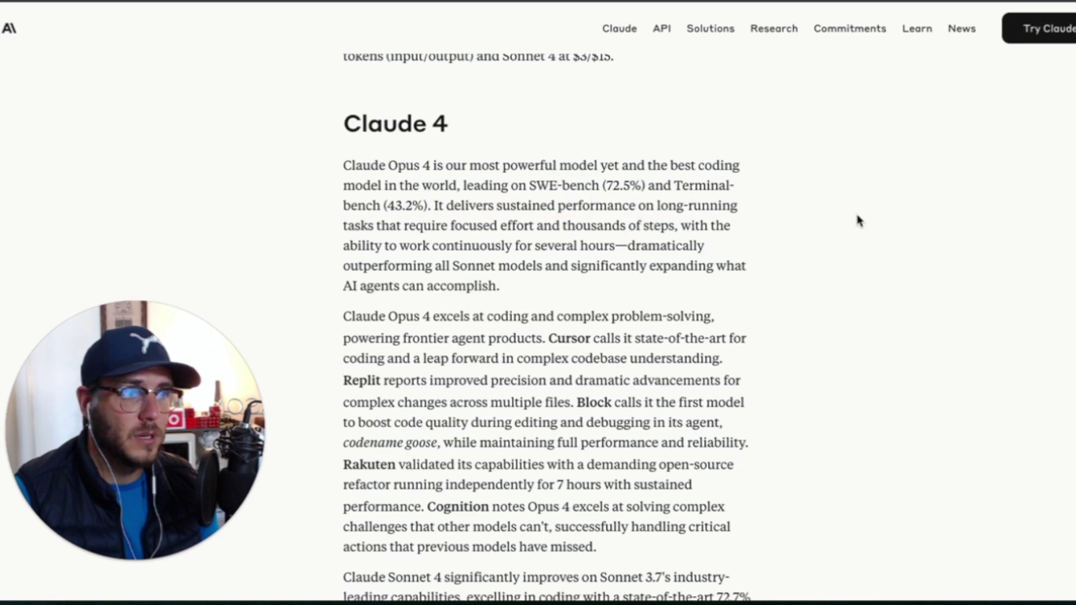
pyautogui.scroll(-10, 778, 245)
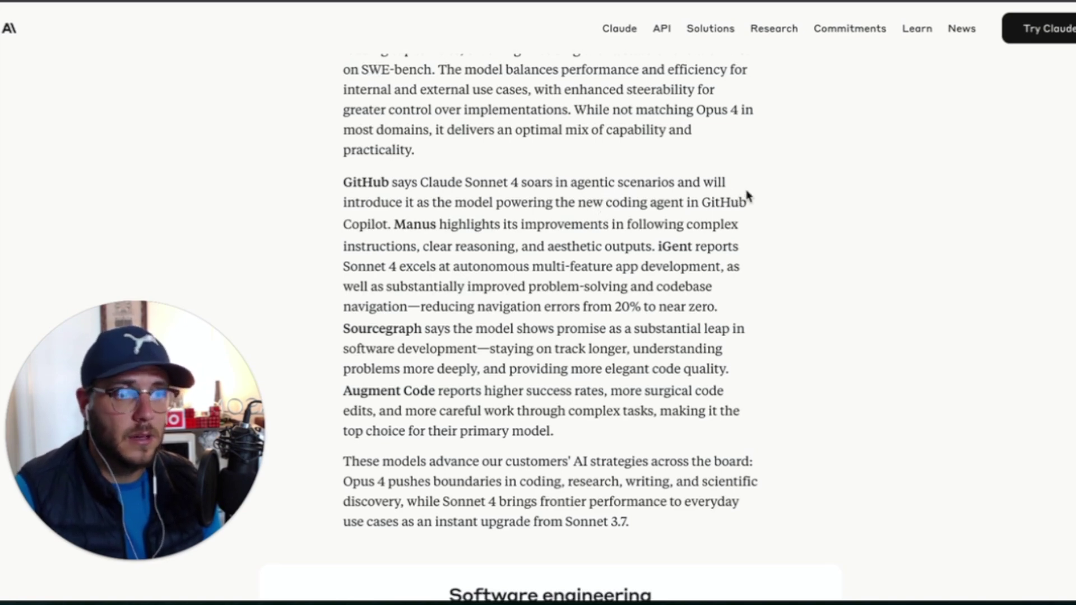
# Step: Scroll past the SWE-bench chart, ending on the docs' Models overview with its model names table
pyautogui.scroll(-8, 749, 196)
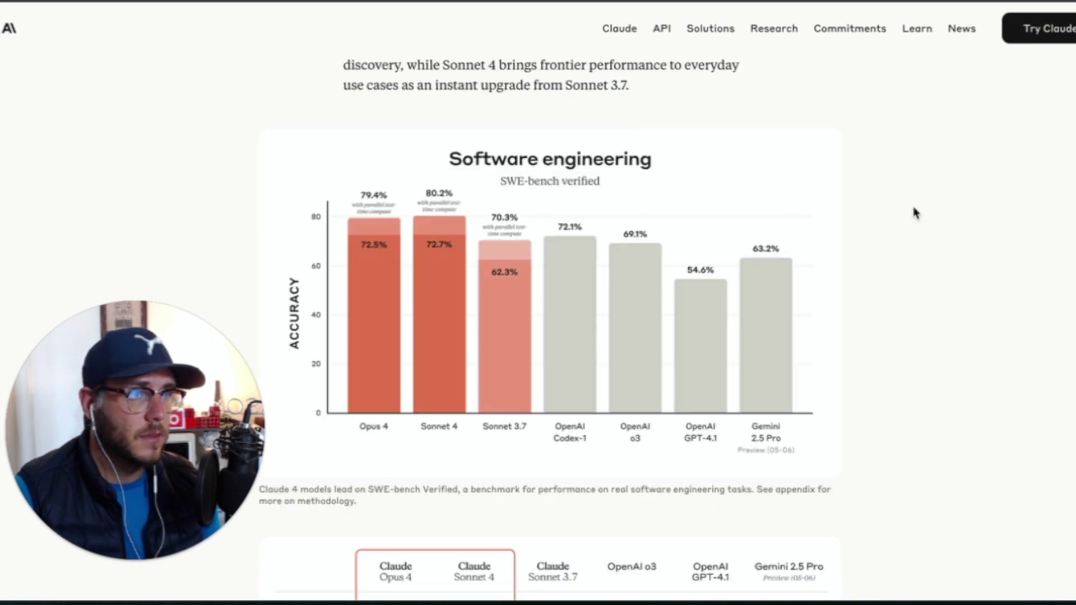
pyautogui.scroll(-1, 915, 213)
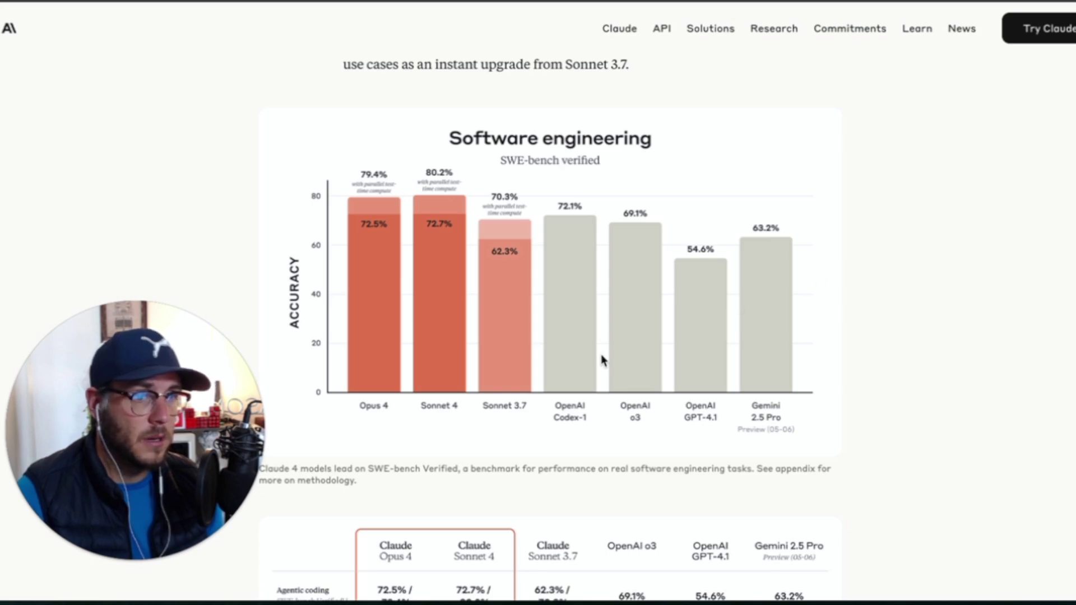
pyautogui.scroll(-2, 620, 211)
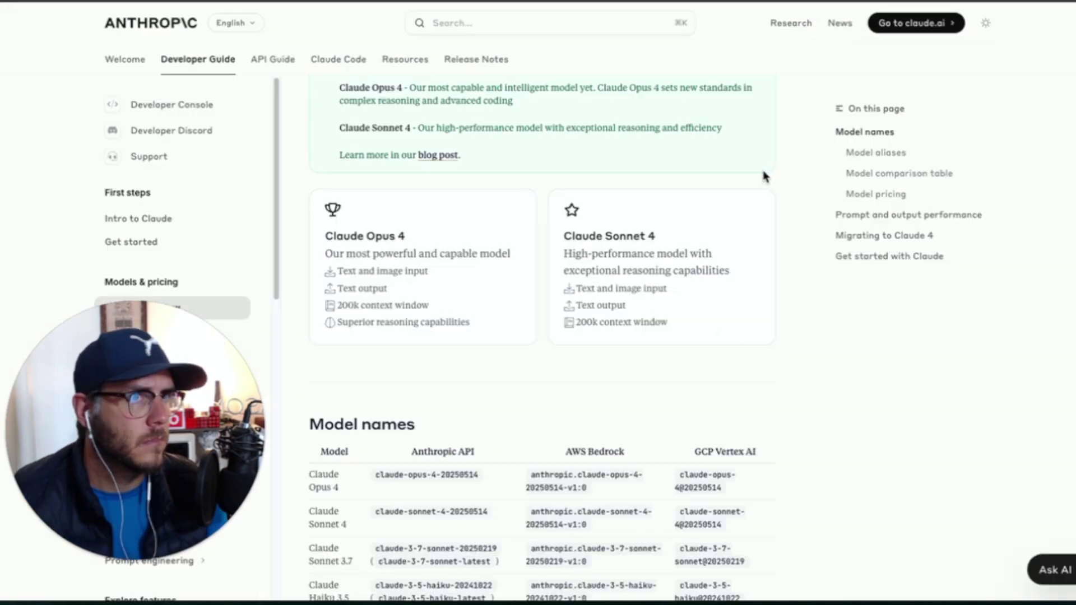
# Step: Scroll through the Models overview page, then go to claude.ai's new-chat home with Sonnet 4
pyautogui.scroll(2, 754, 170)
pyautogui.scroll(1, 740, 185)
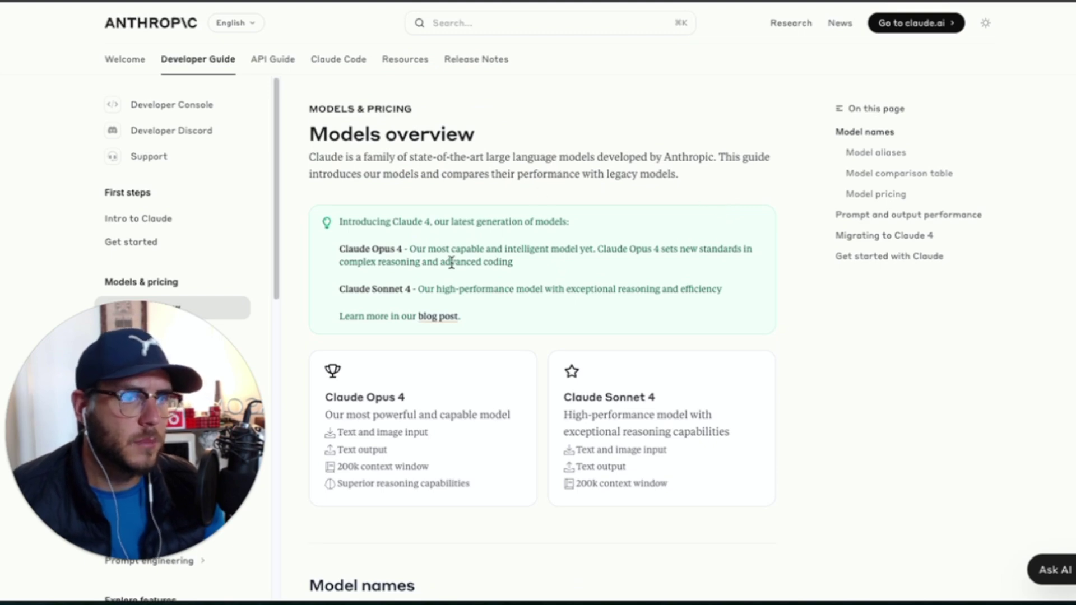
pyautogui.scroll(-4, 649, 209)
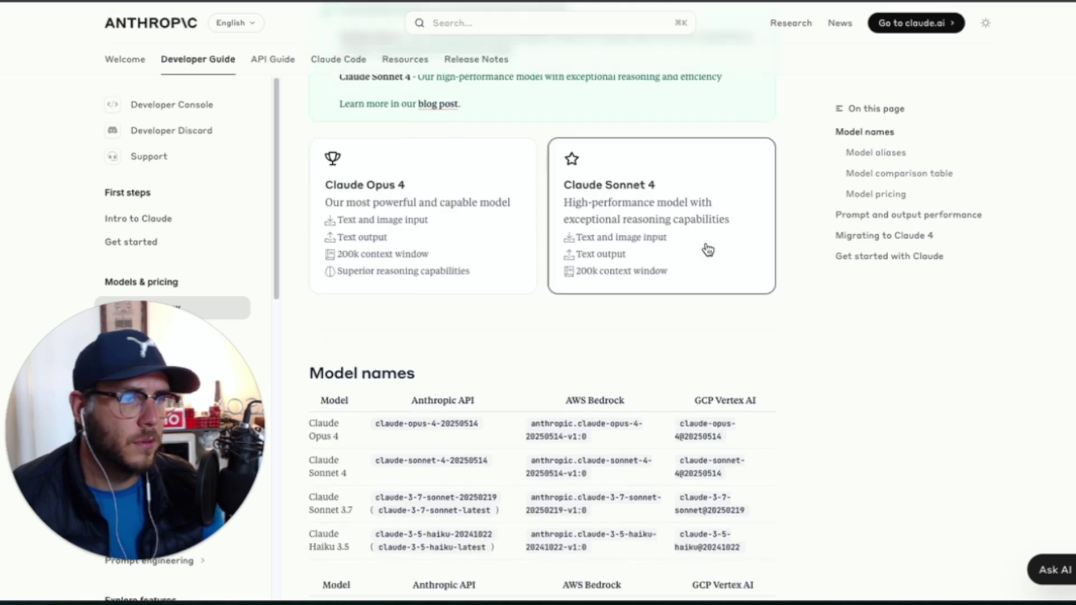
pyautogui.scroll(-1, 796, 230)
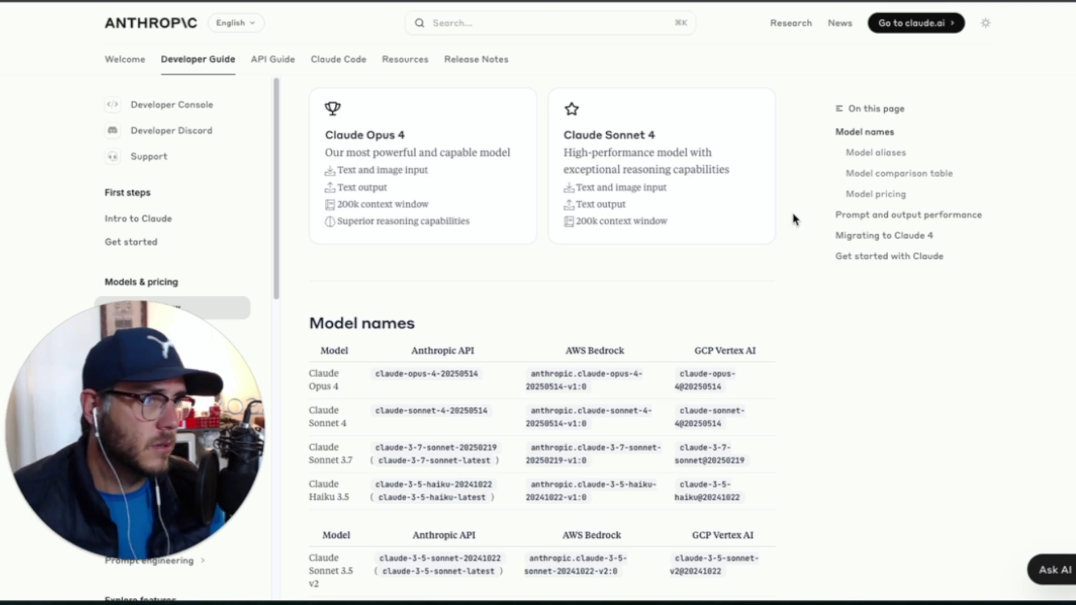
pyautogui.scroll(-3, 793, 218)
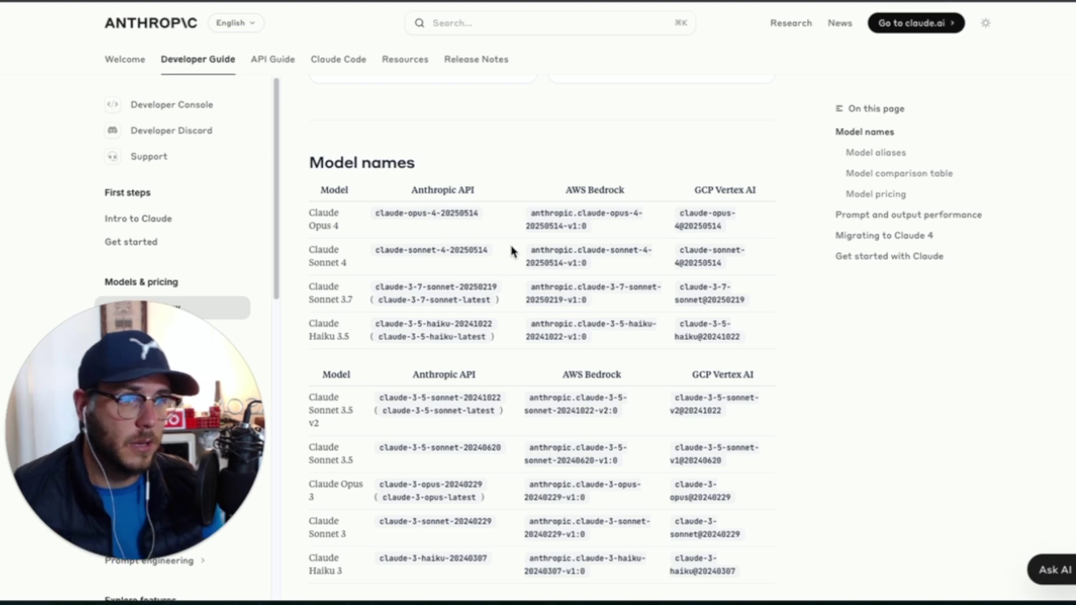
pyautogui.scroll(-3, 678, 224)
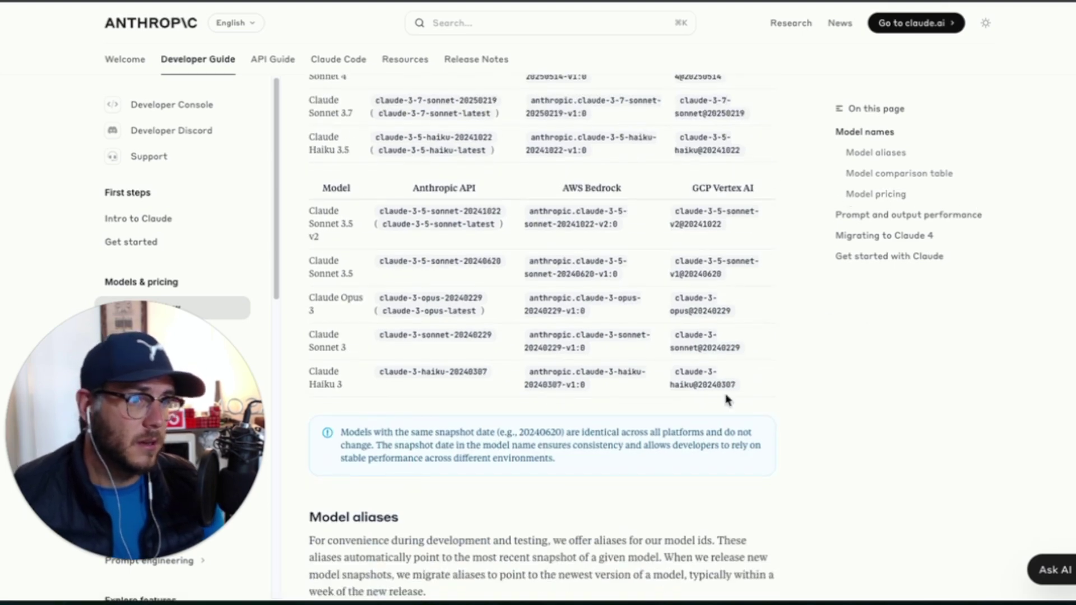
pyautogui.scroll(-2, 746, 381)
pyautogui.scroll(10, 789, 348)
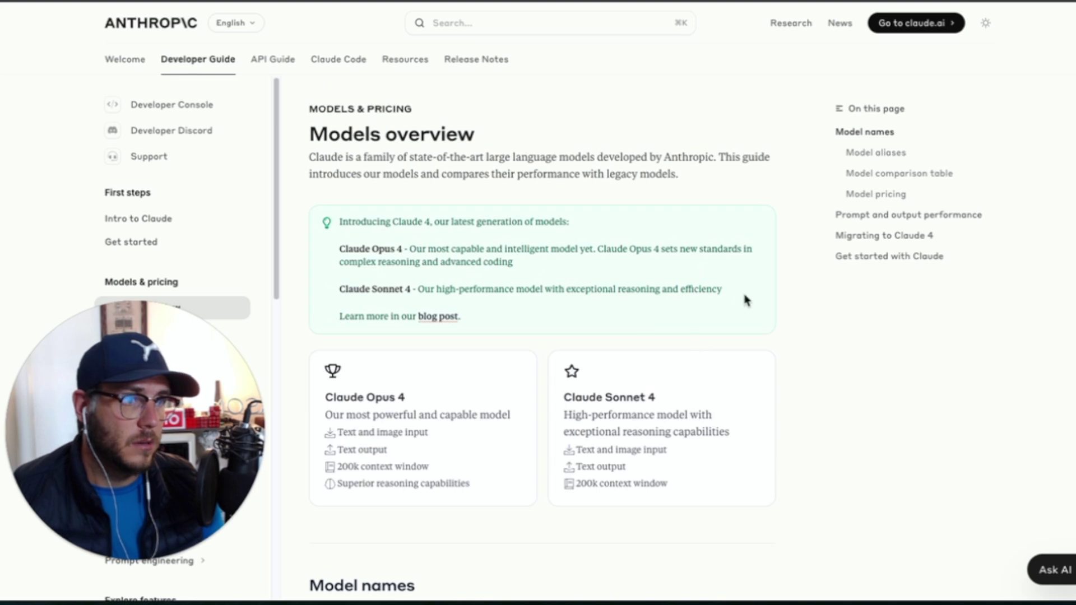
pyautogui.scroll(-1, 747, 301)
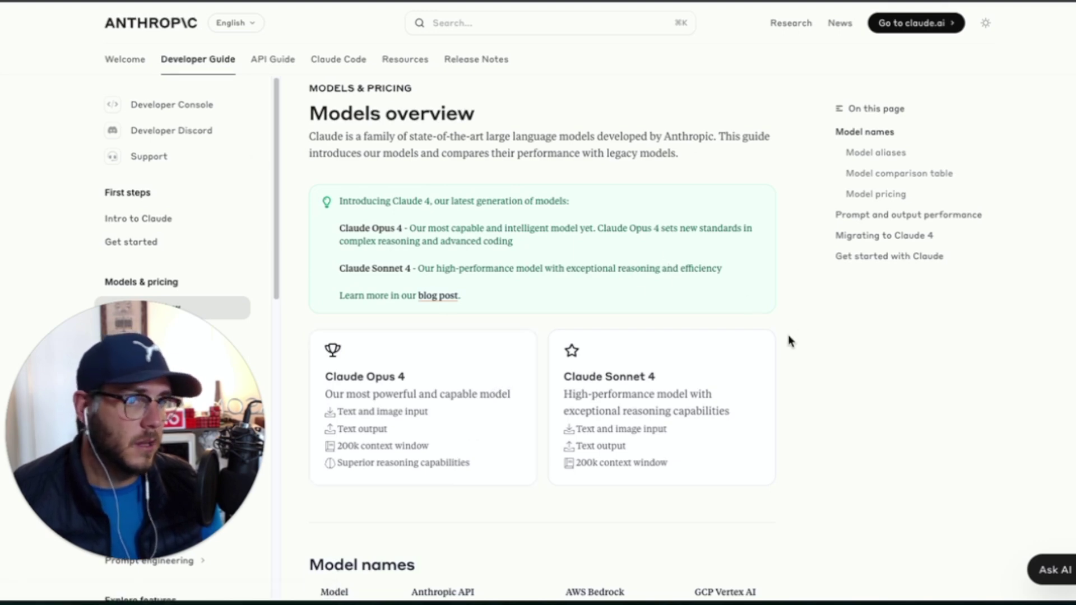
pyautogui.click(855, 336)
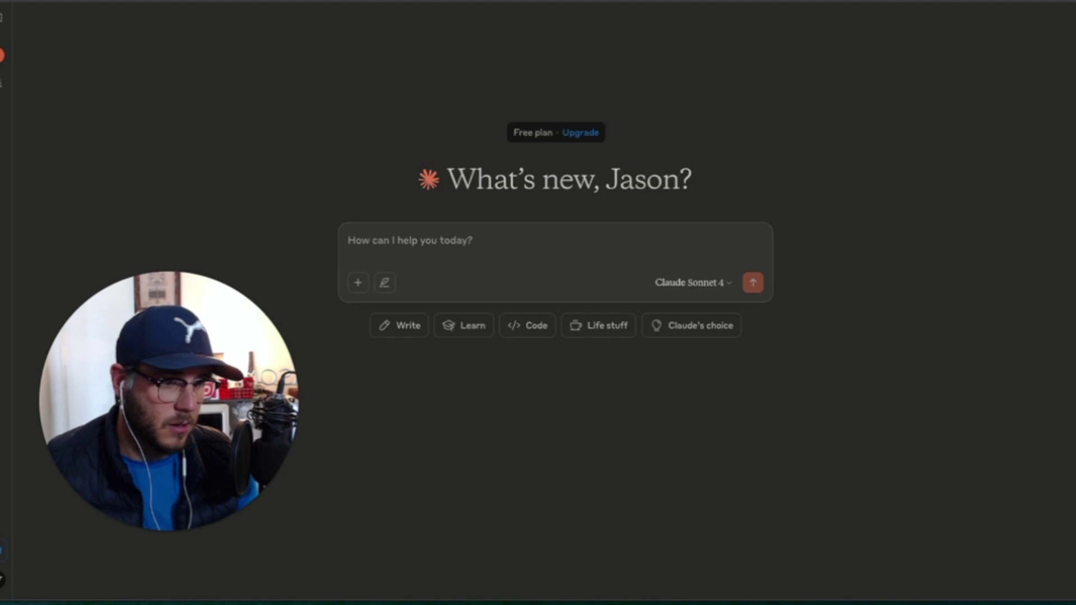
# Step: Ask Claude 'Explain quantum entanglement in simple terms', removing the pasted bullet and blank line
pyautogui.click(417, 242)
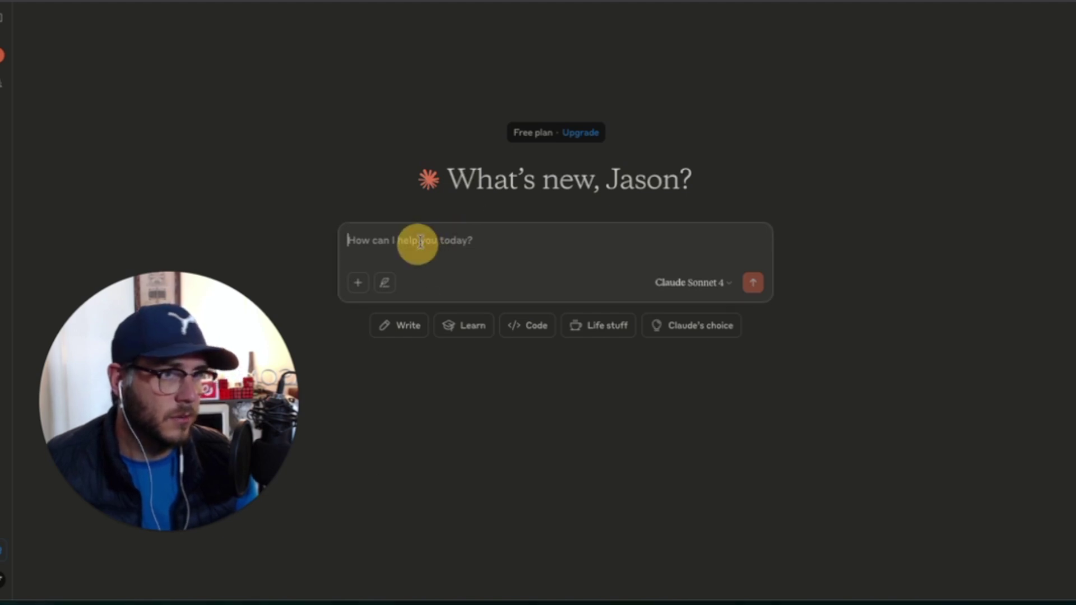
pyautogui.write('Explain quantum entanglement in simple terms')
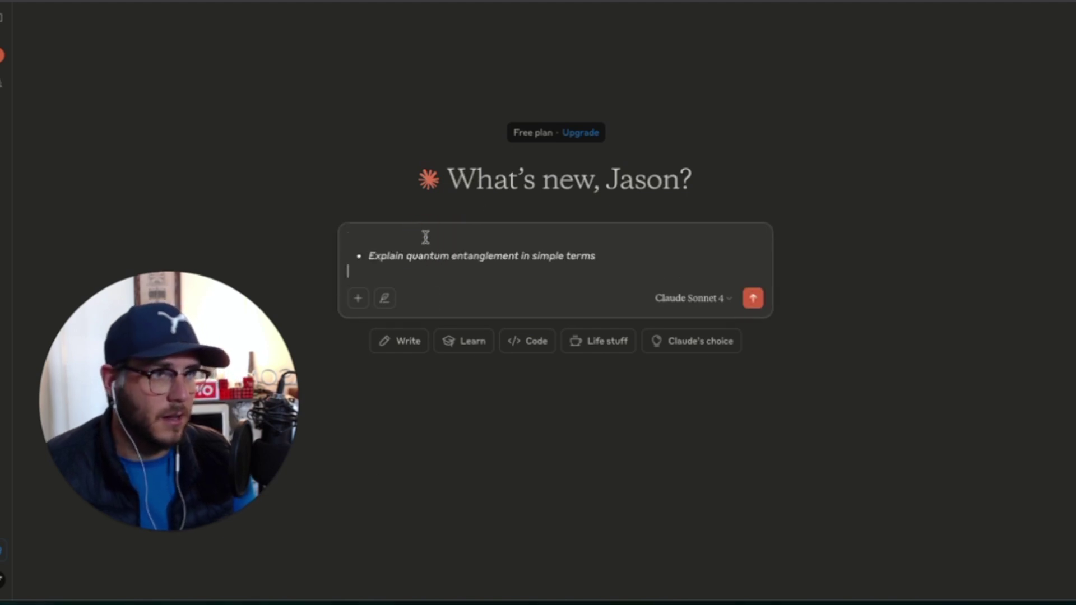
pyautogui.press('Up')
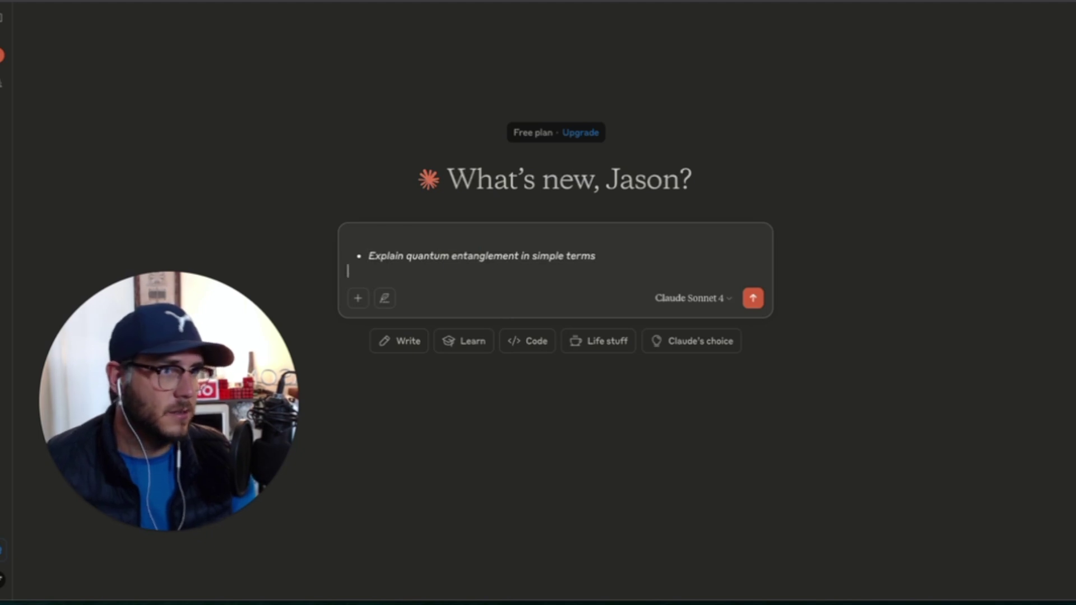
pyautogui.press('BackSpace')
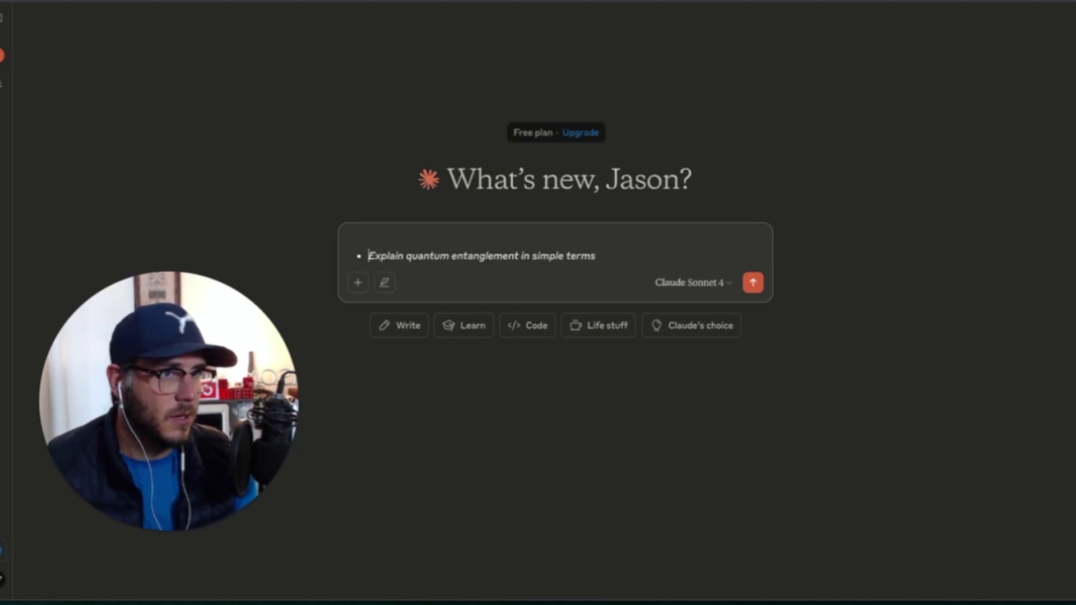
pyautogui.press('BackSpace')
pyautogui.press('Return')
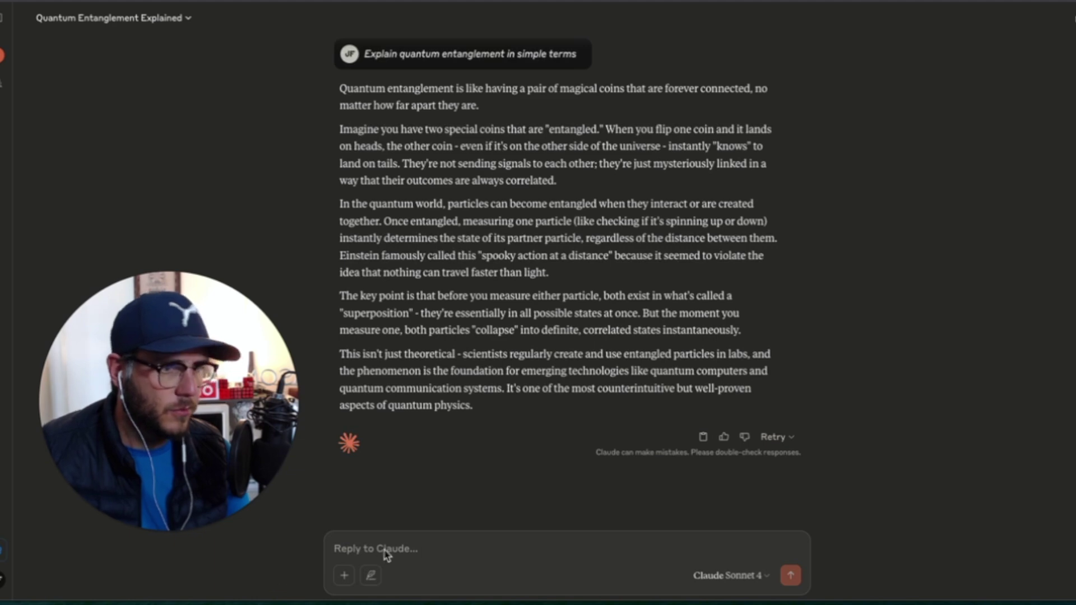
pyautogui.click(440, 548)
# Step: Send the Sally four-children riddle as a follow-up, stripping the pasted bullet and empty line
pyautogui.write("If Sally's mother has four children: April, May, June, what's the fourth child's name?")
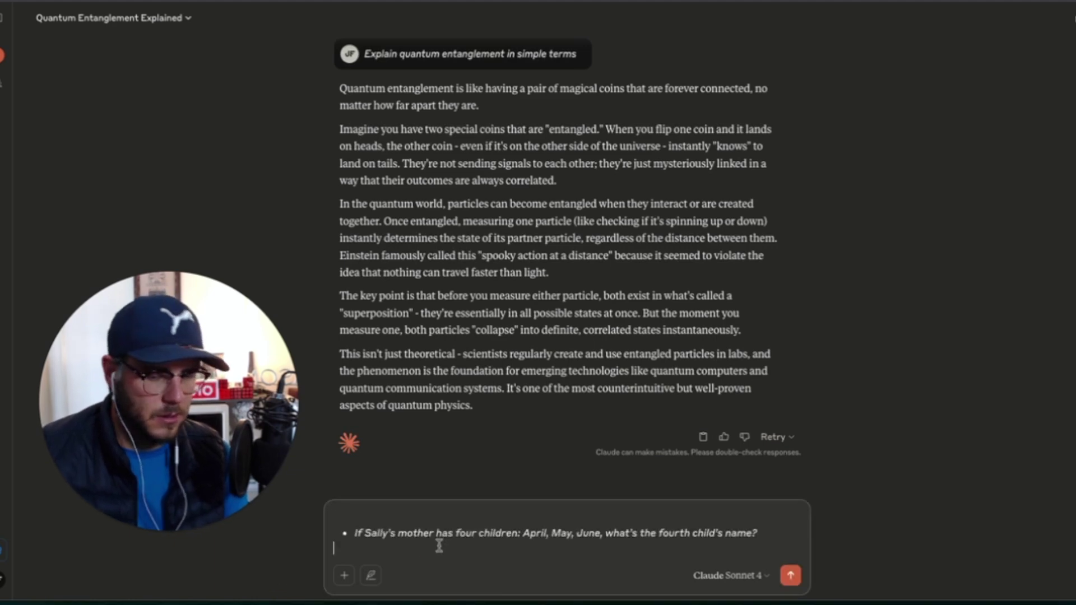
pyautogui.press('BackSpace')
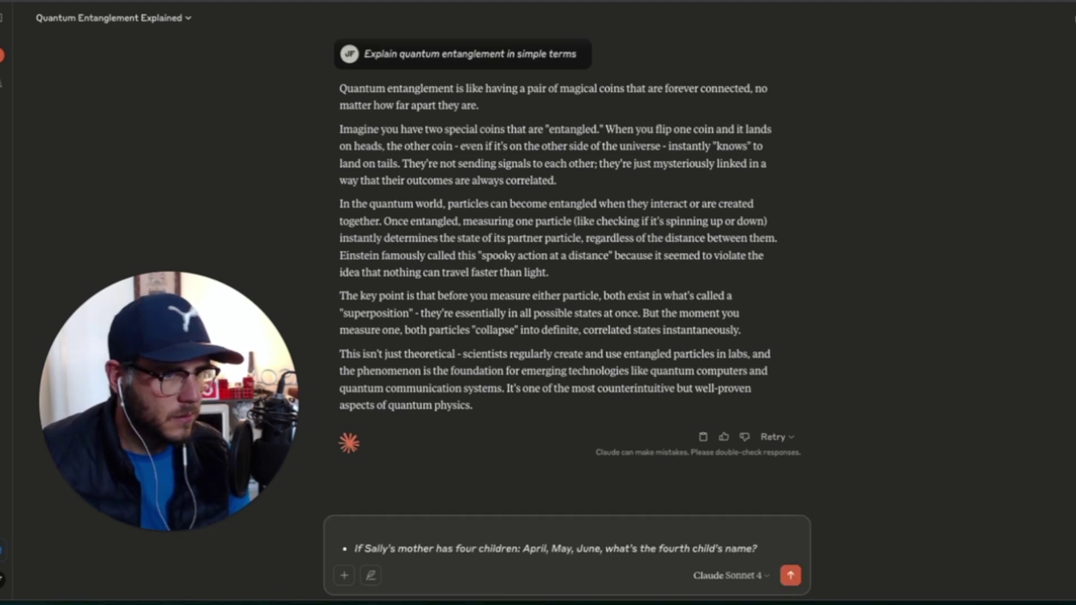
pyautogui.press('Home')
pyautogui.press('BackSpace')
pyautogui.press('BackSpace')
pyautogui.press('Return')
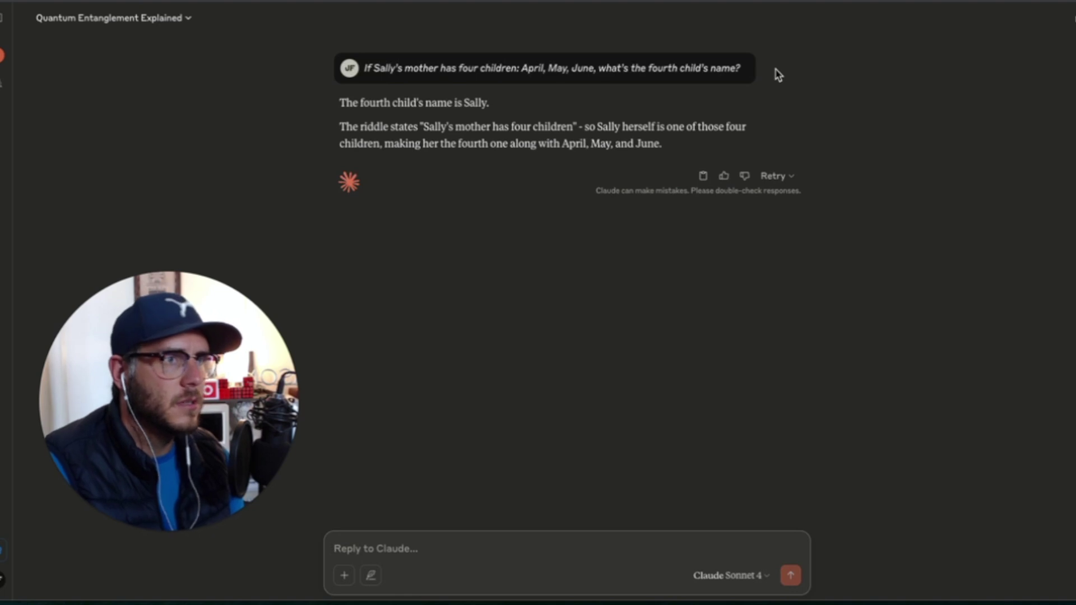
pyautogui.click(473, 113)
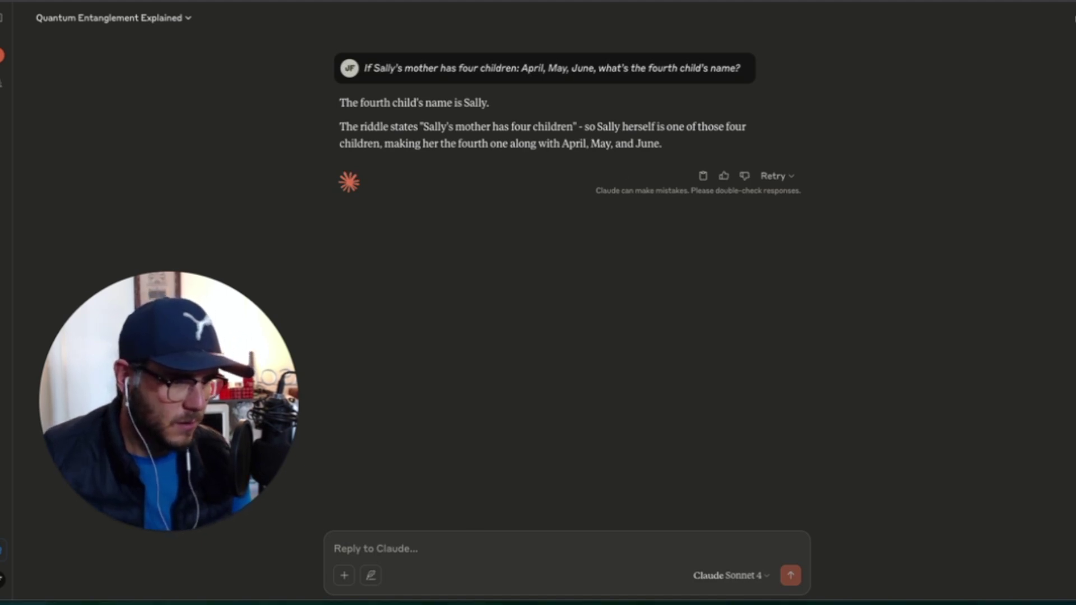
pyautogui.click(418, 549)
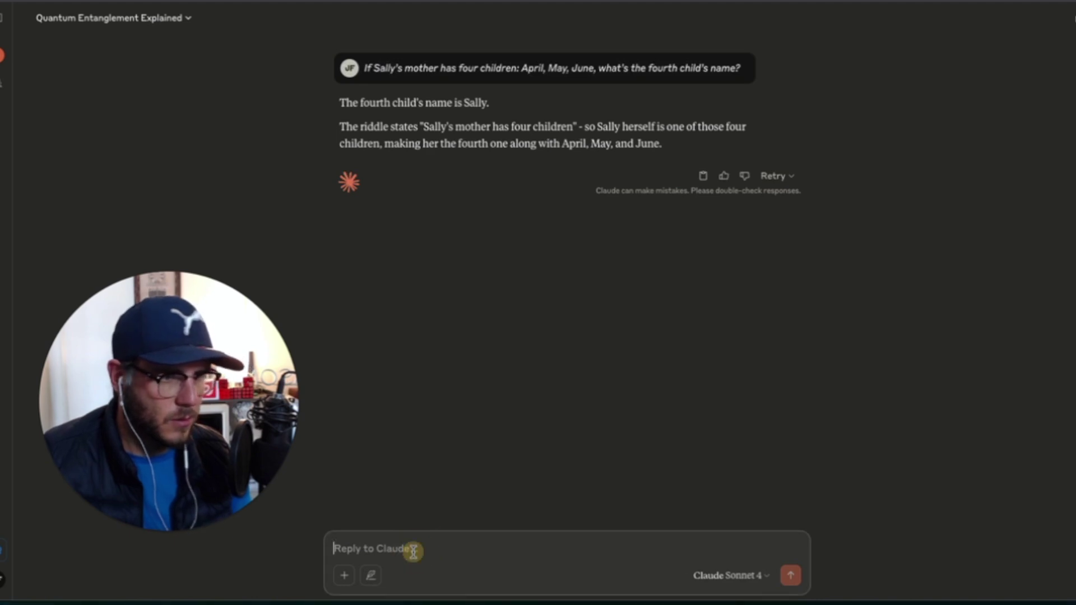
# Step: Ask for the number after 2, 6, 12, 20, then request a Python palindrome-checking function
pyautogui.write('What comes next in this sequence: 2, 6, 12, 20, ?\\"')
pyautogui.press('Return')
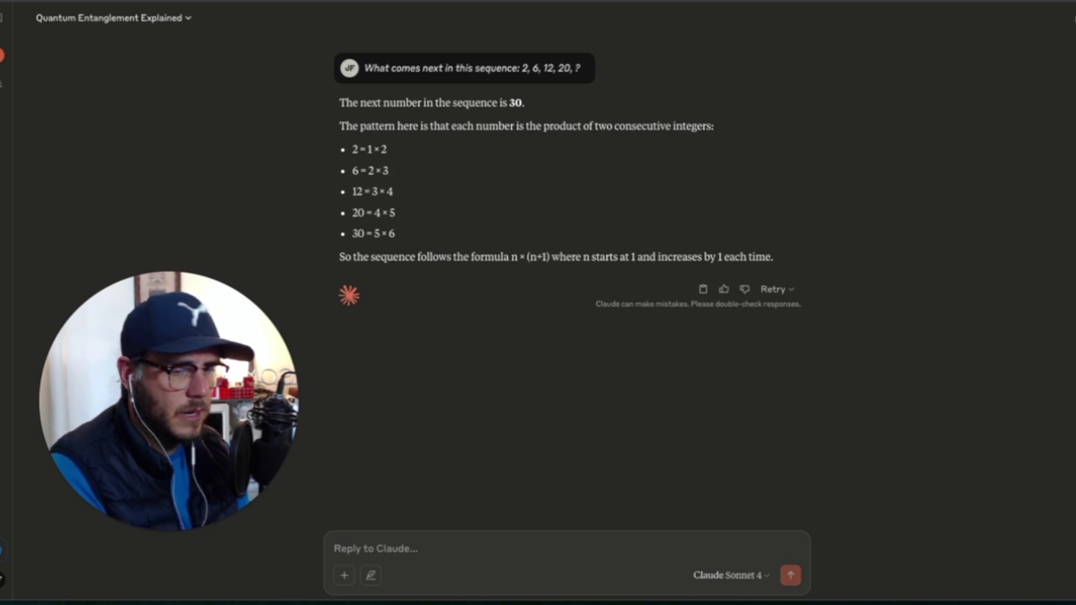
pyautogui.write('Write a Python function to check if a string is a palindrome.')
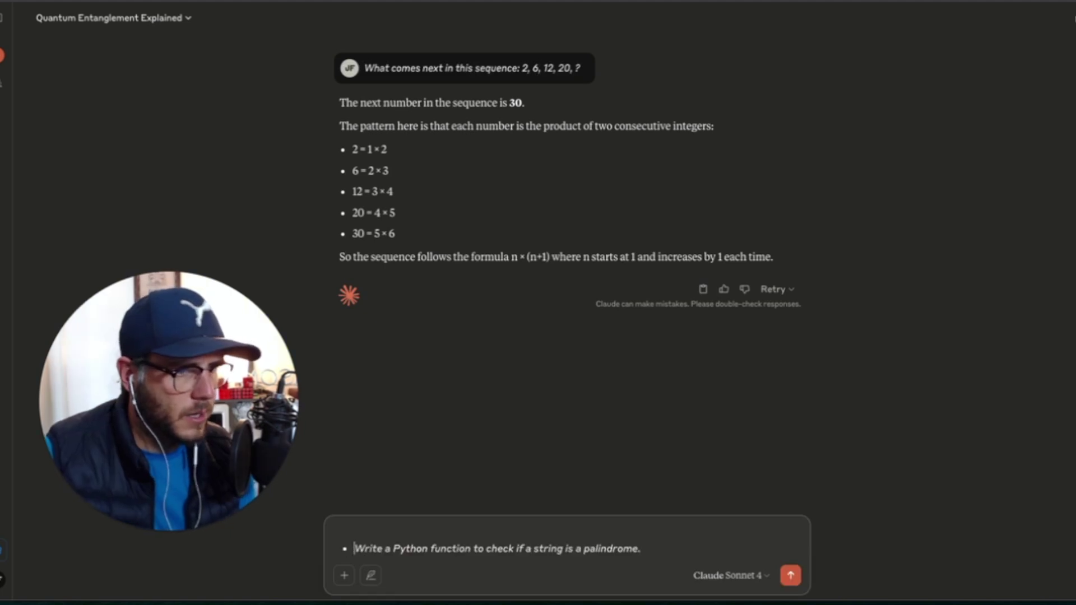
pyautogui.press('BackSpace')
pyautogui.press('Return')
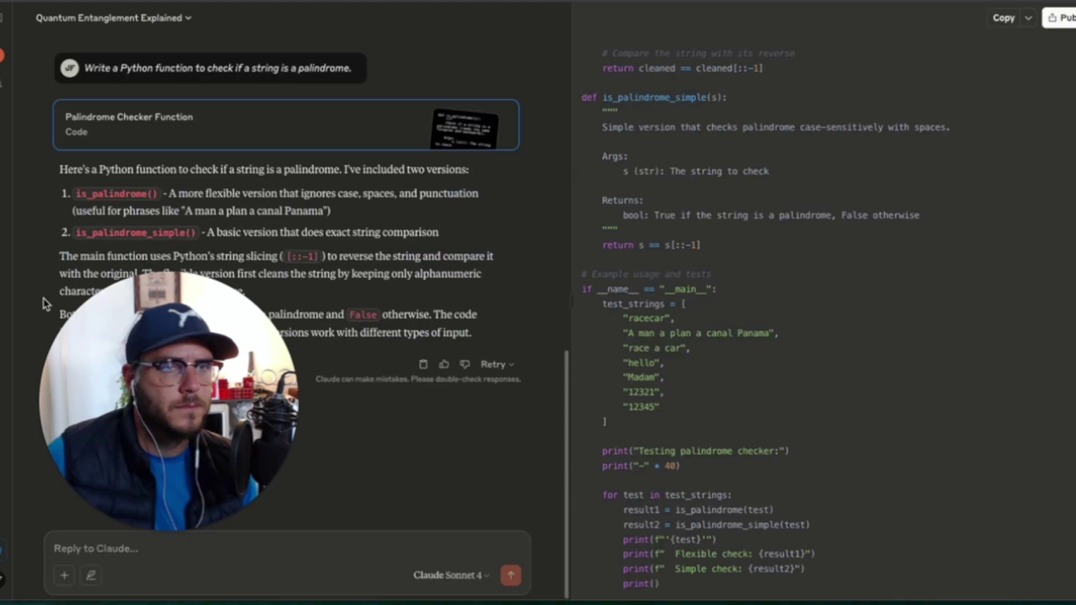
# Step: Review the Palindrome Checker artifact's is_palindrome() and is_palindrome_simple() code and tests
pyautogui.moveTo(145, 369); pyautogui.dragTo(930, 355)
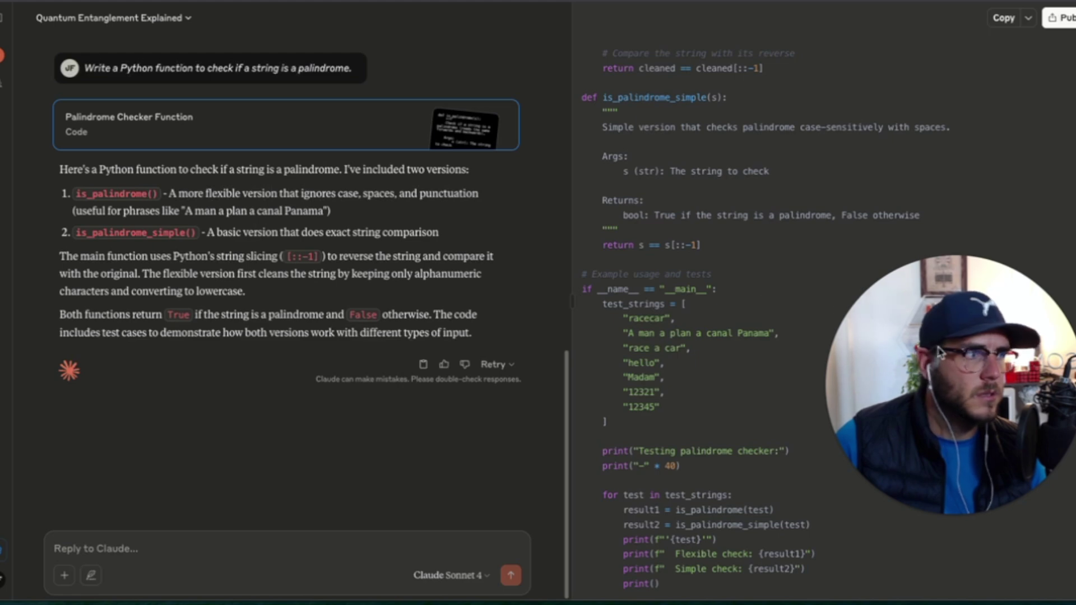
pyautogui.click(339, 278)
pyautogui.scroll(4, 886, 243)
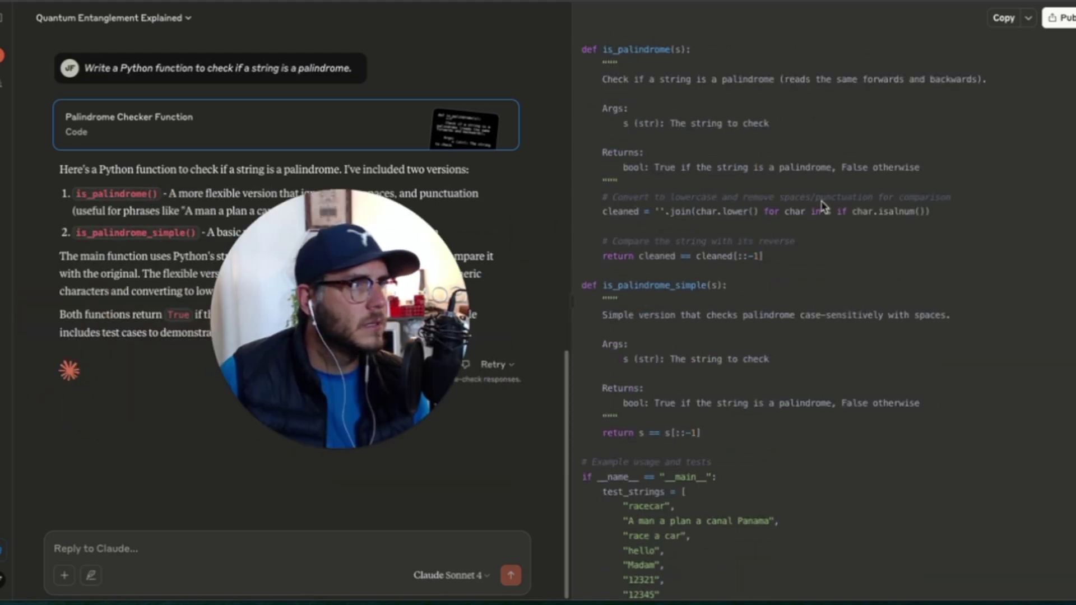
pyautogui.click(787, 139)
pyautogui.scroll(-3, 707, 192)
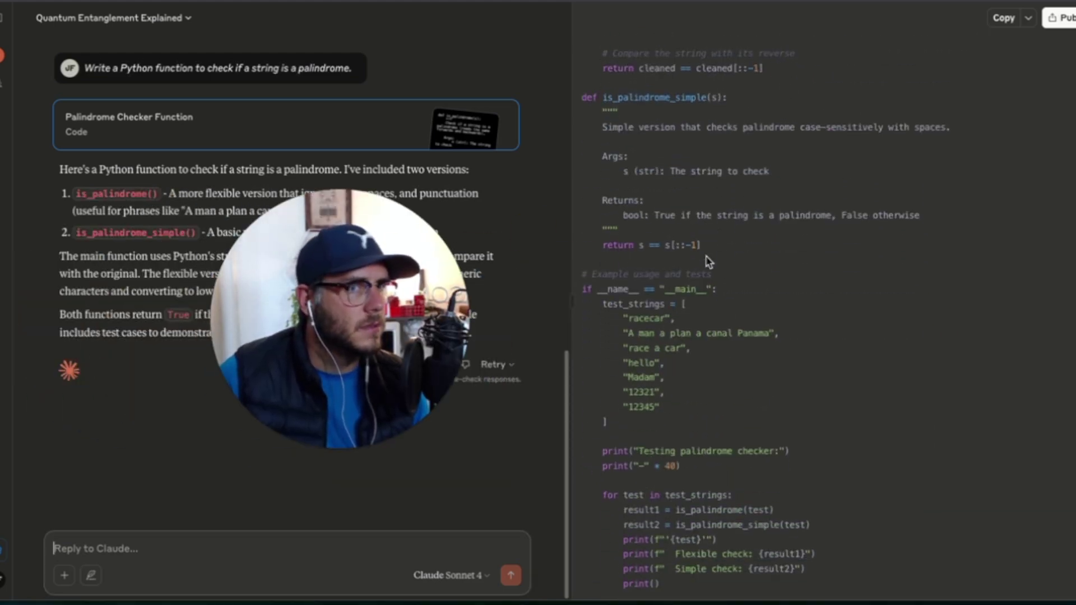
pyautogui.scroll(3, 731, 308)
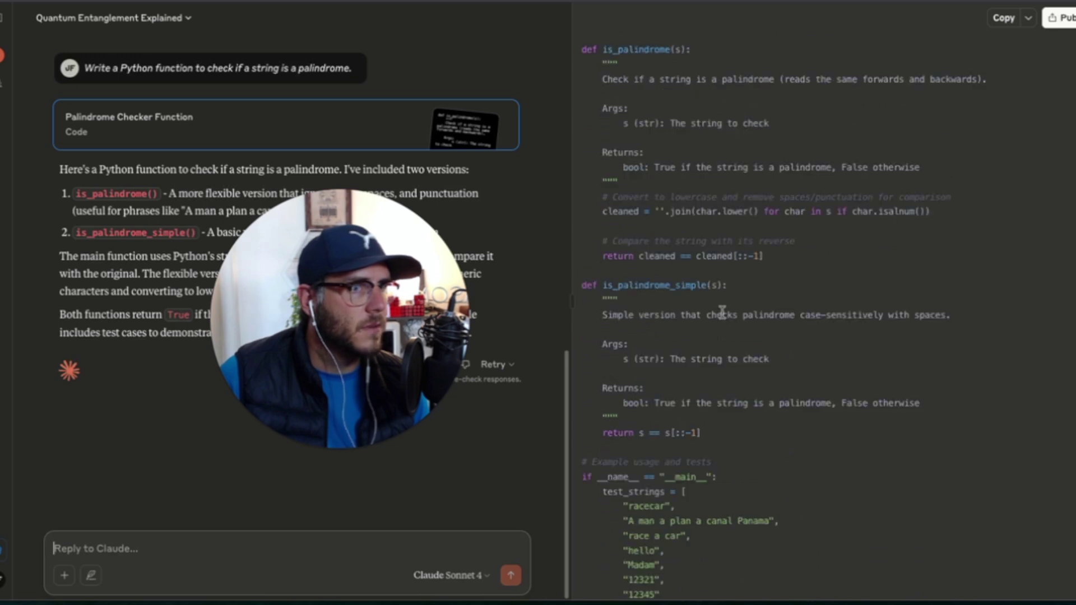
pyautogui.scroll(-3, 714, 238)
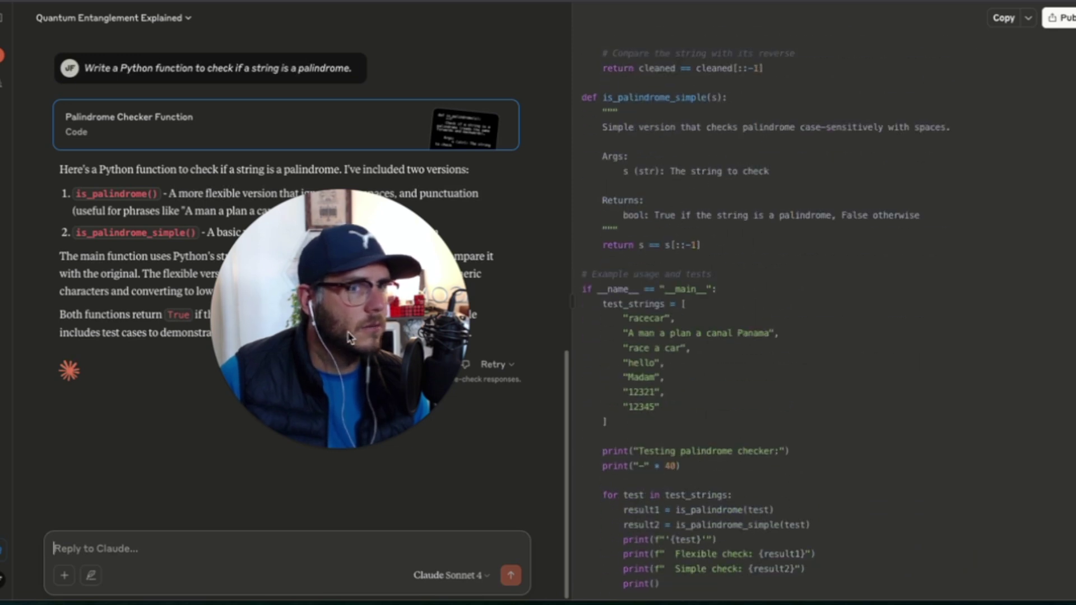
pyautogui.moveTo(348, 336); pyautogui.dragTo(136, 394)
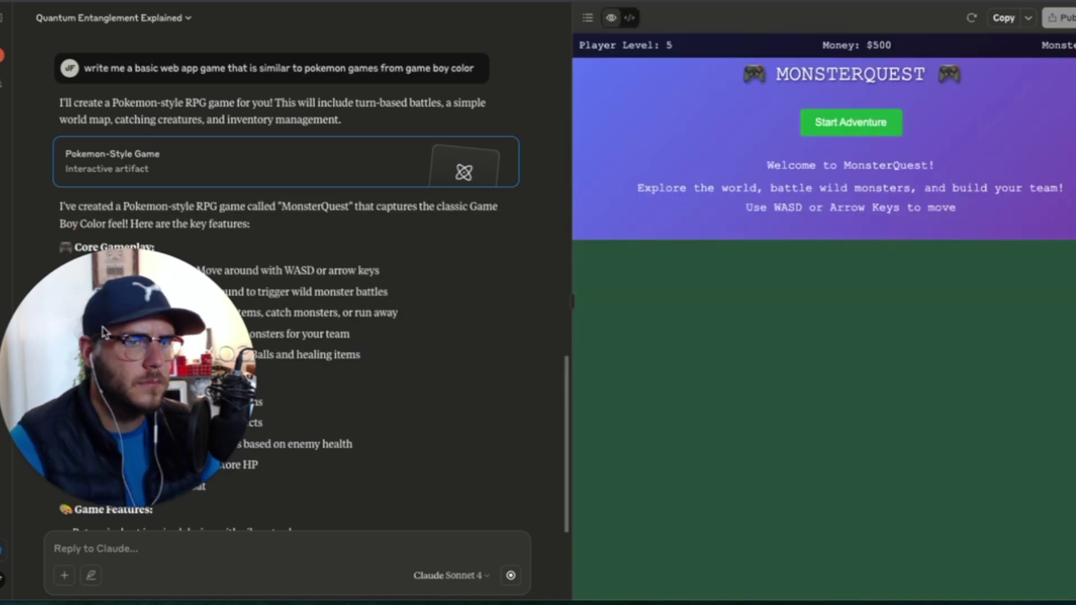
# Step: Drag across the chat window while Claude builds the MonsterQuest game artifact
pyautogui.moveTo(104, 332); pyautogui.dragTo(842, 359)
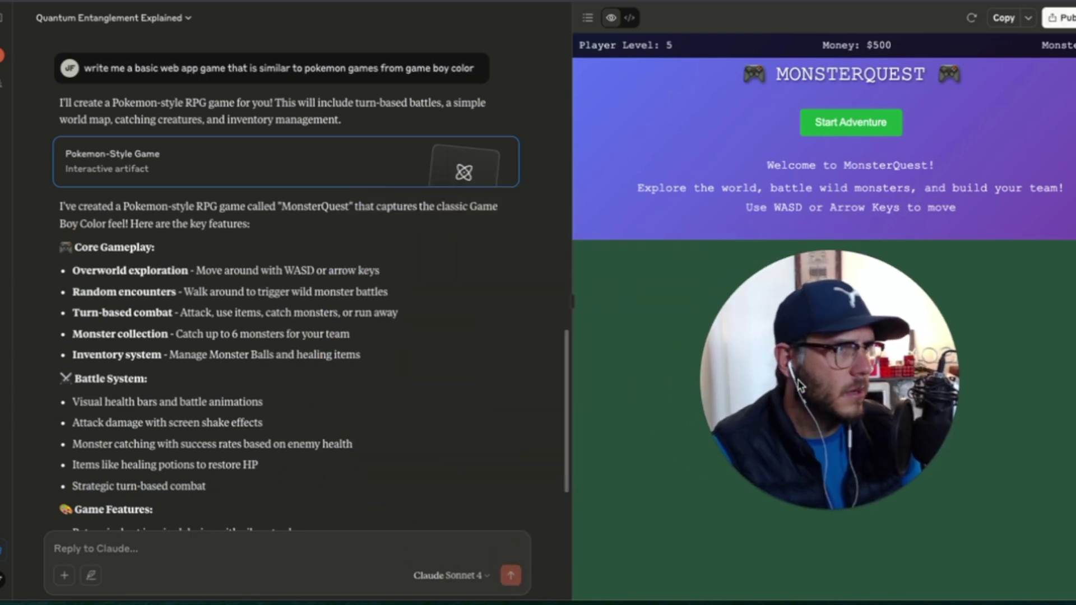
pyautogui.scroll(3, 300, 201)
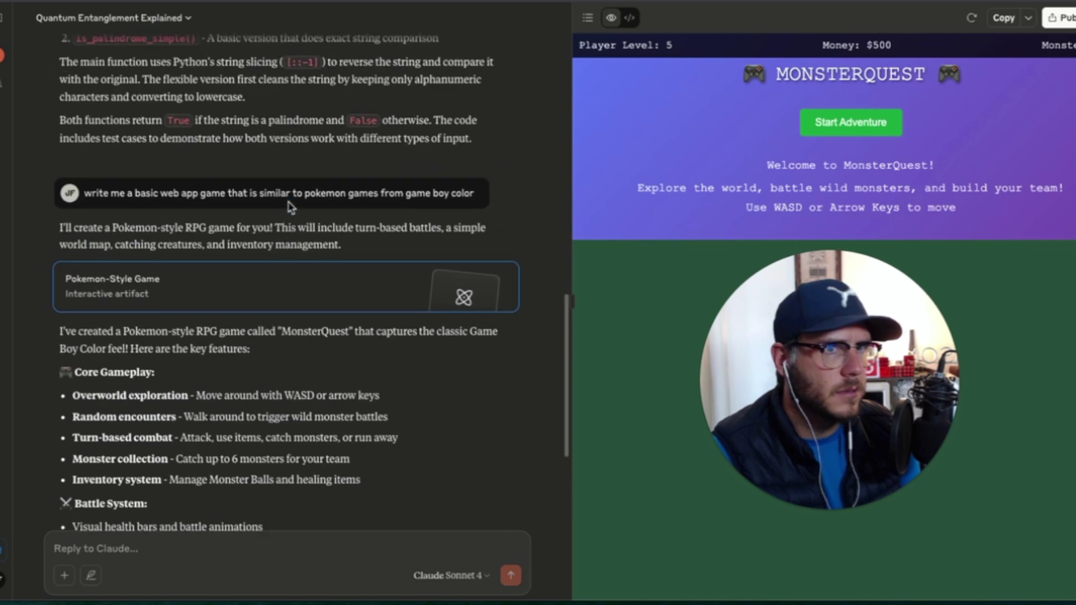
pyautogui.scroll(-4, 286, 199)
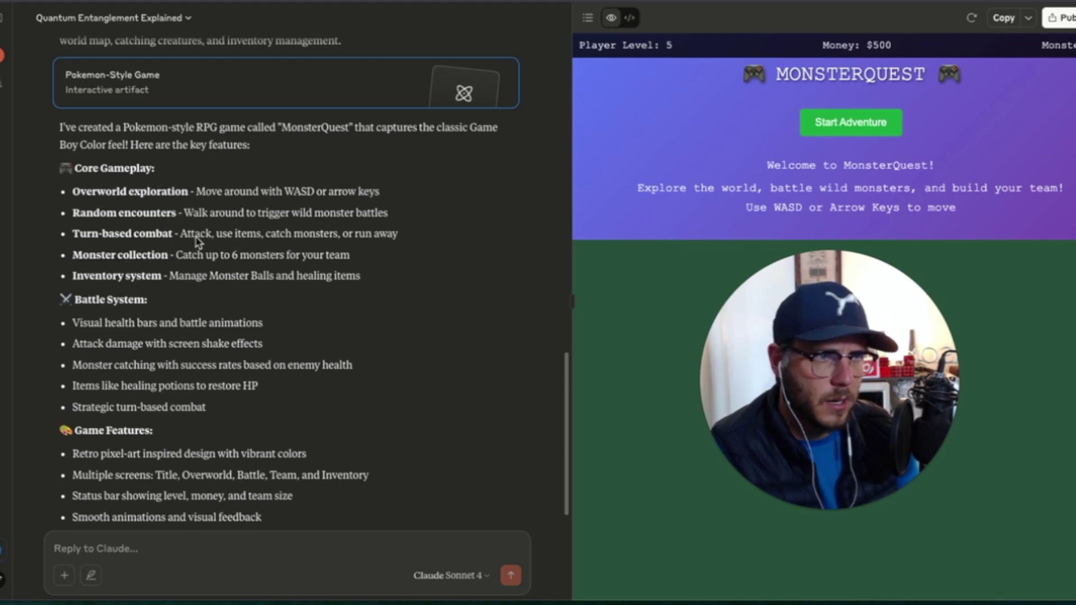
pyautogui.scroll(-1, 182, 255)
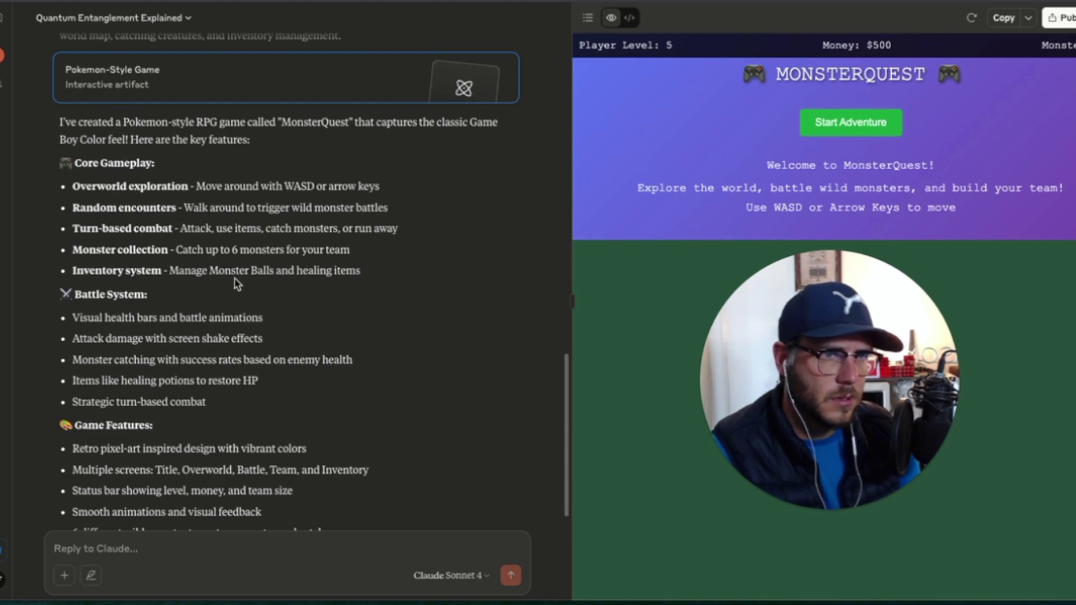
pyautogui.scroll(-1, 235, 283)
pyautogui.scroll(-3, 235, 283)
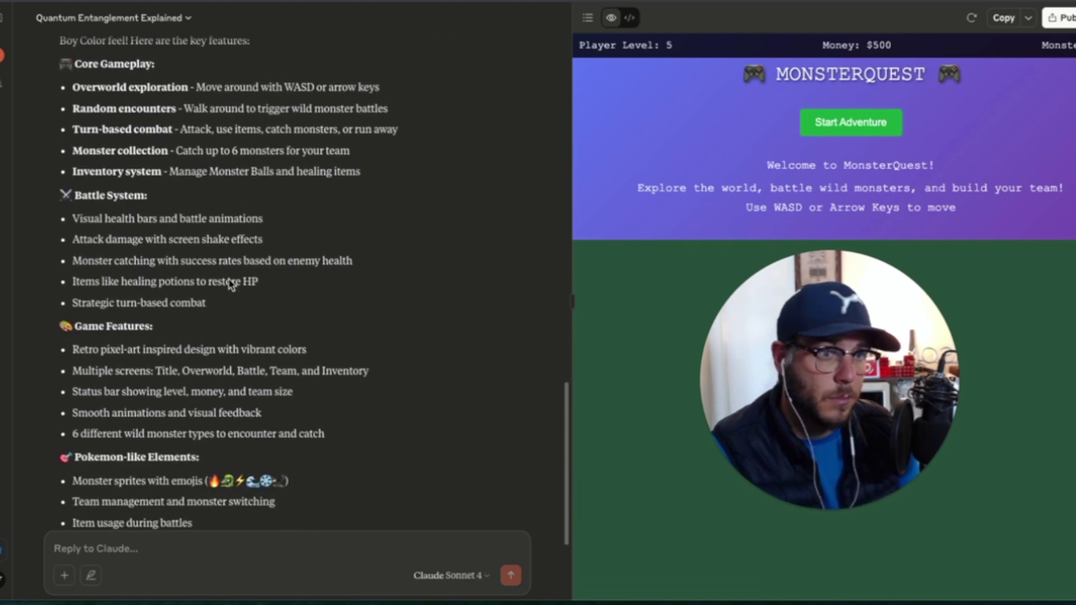
pyautogui.scroll(-3, 229, 284)
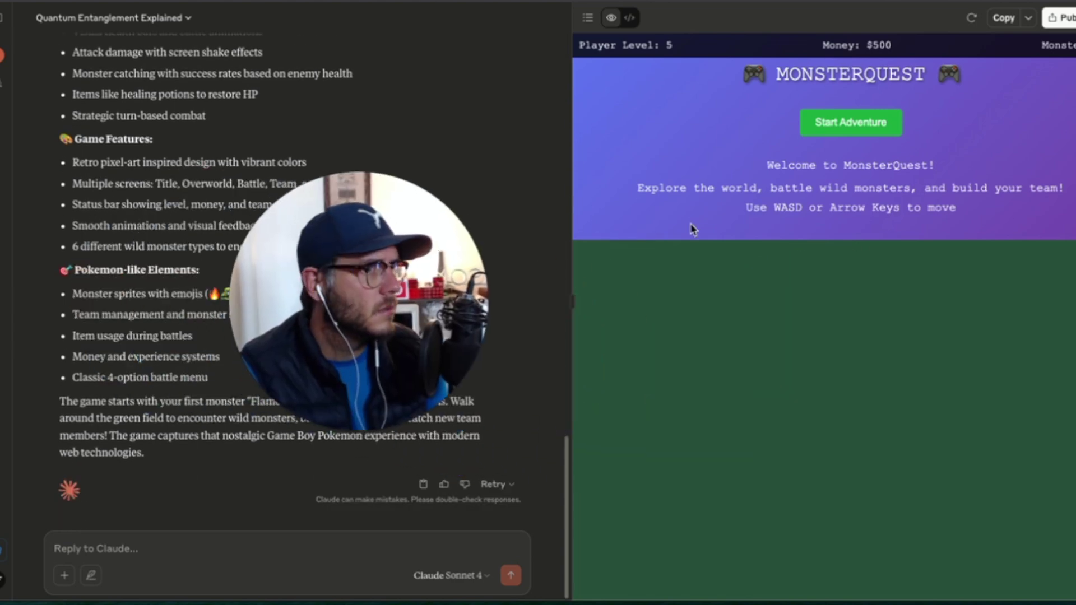
# Step: Start the MonsterQuest adventure and walk across the field until a wild Ice Spirit appears
pyautogui.click(873, 123)
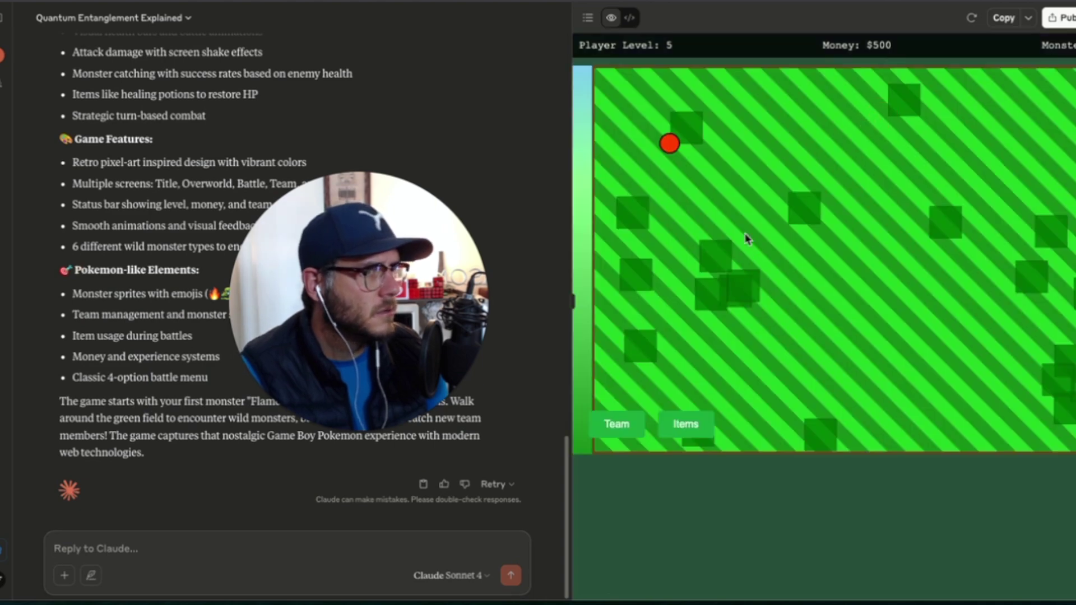
pyautogui.press('Right')
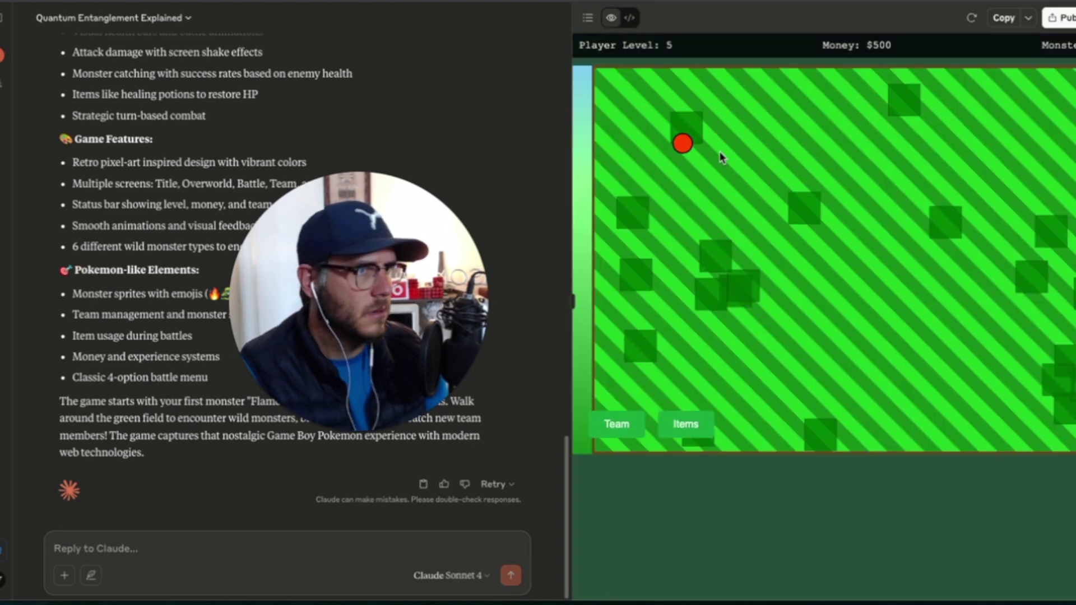
pyautogui.press('Down')
pyautogui.press('Right')
pyautogui.press('Right')
pyautogui.press('Right')
pyautogui.press('Right')
pyautogui.press('Right')
pyautogui.press('Right')
pyautogui.press('Right')
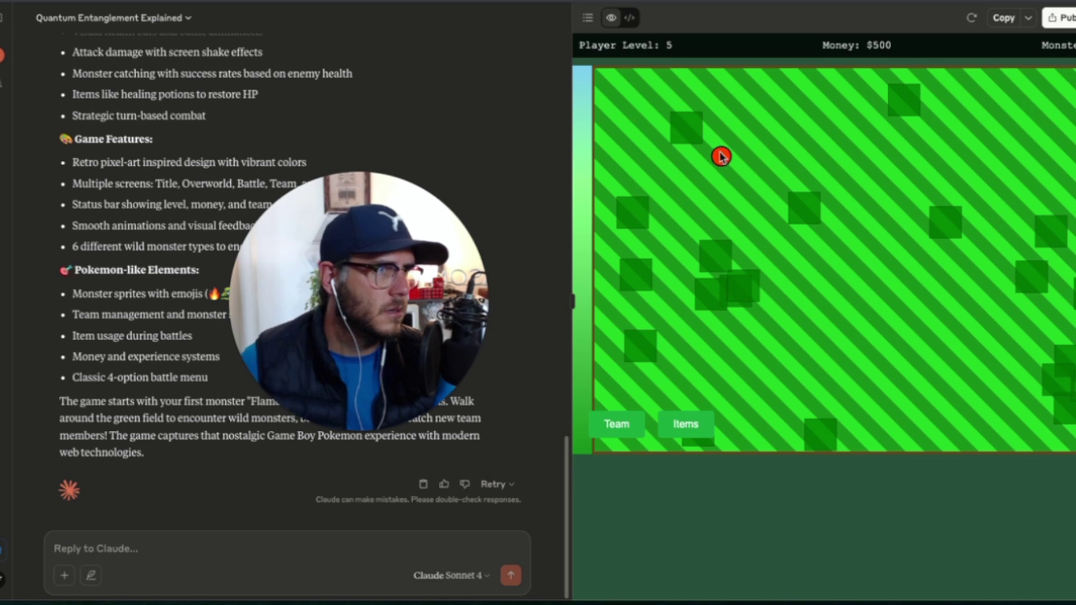
pyautogui.press('Down')
pyautogui.press('Right')
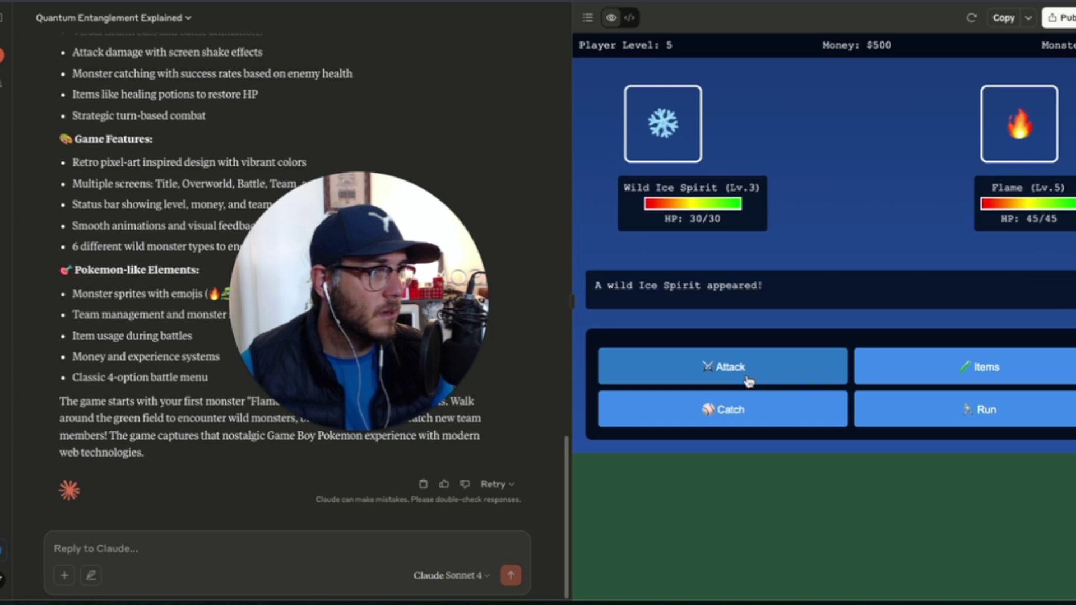
# Step: Attack the Ice Spirit and throw Monster Balls until it is caught, then check the inventory
pyautogui.click(738, 412)
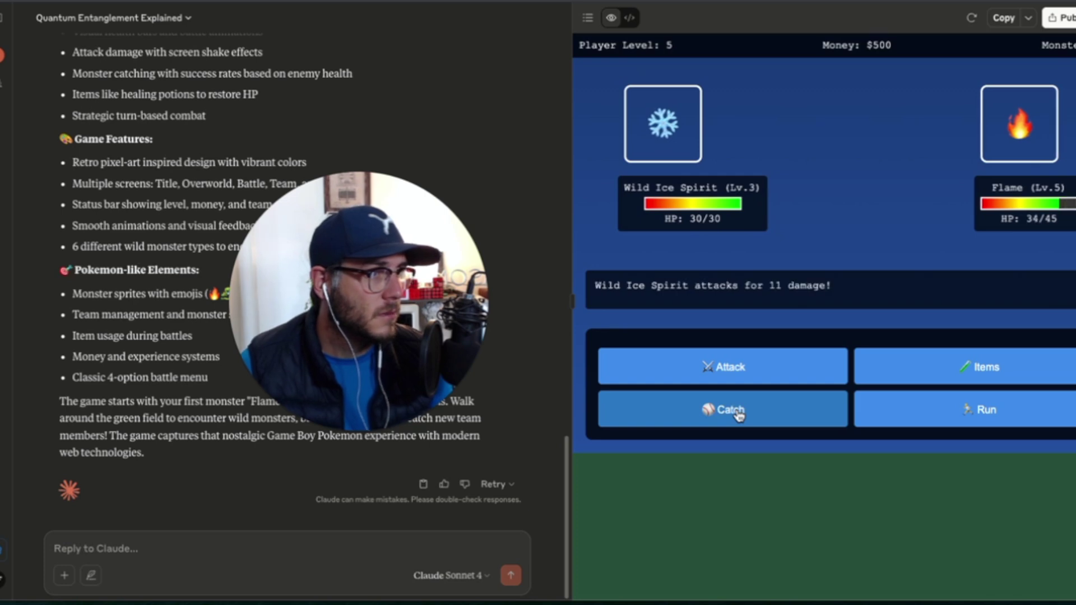
pyautogui.click(725, 372)
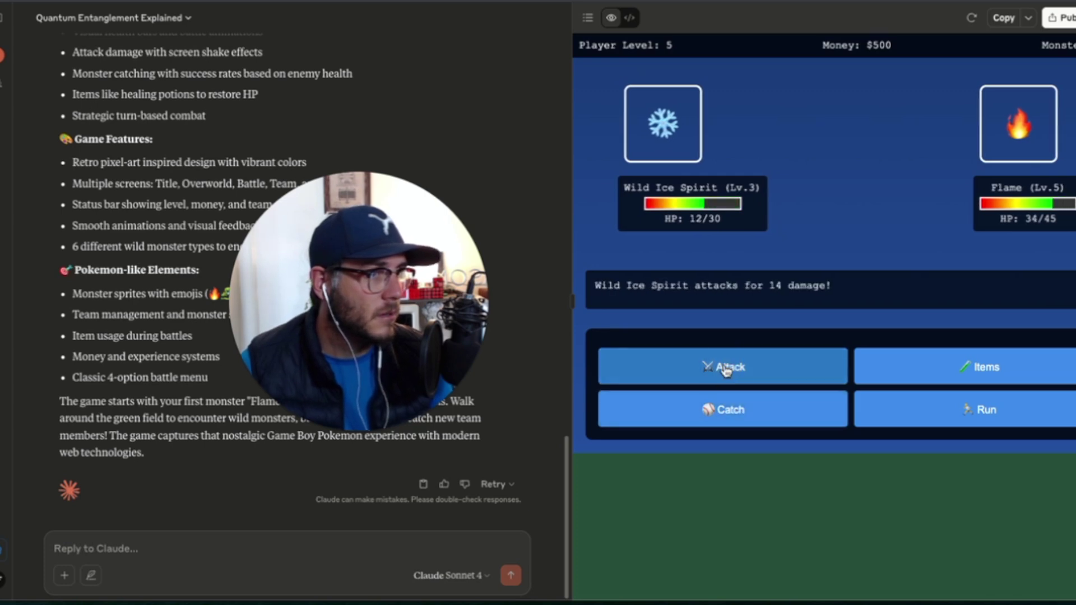
pyautogui.click(728, 414)
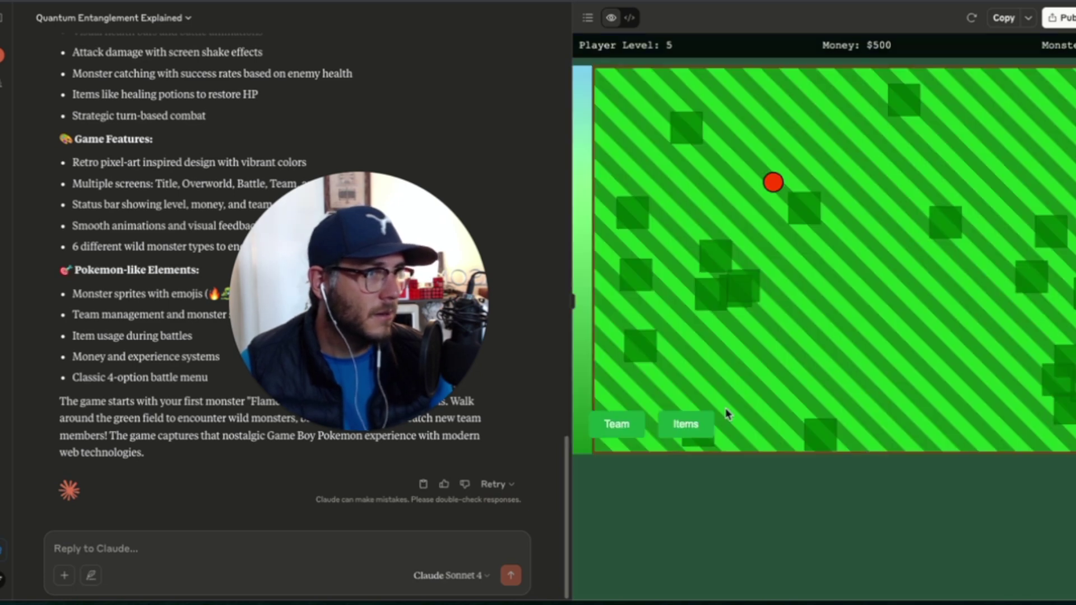
pyautogui.click(679, 425)
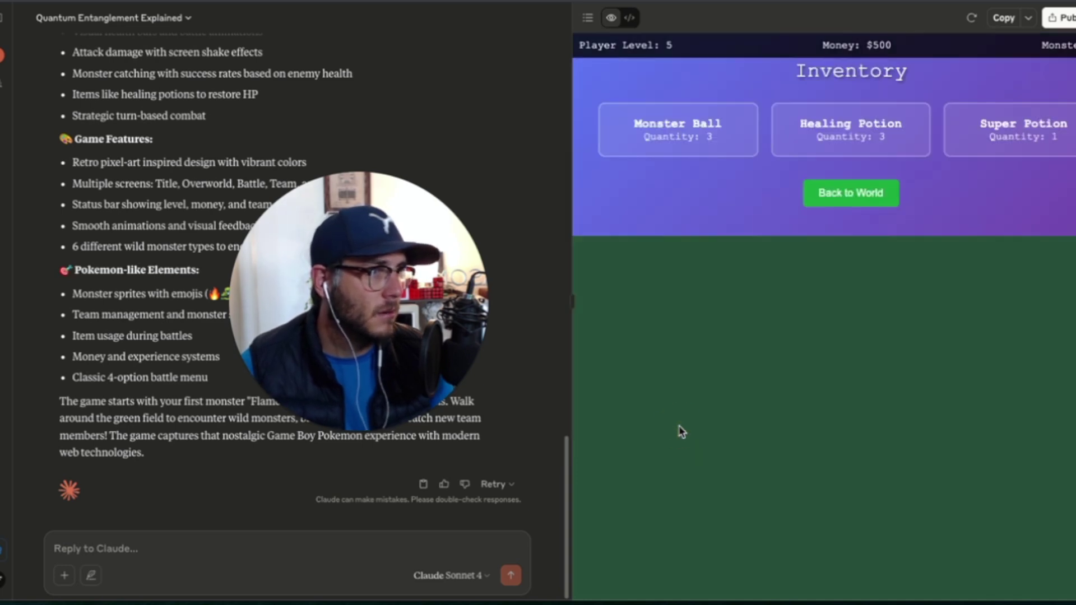
# Step: Review the team of Flame and Ice Spirit, then the item inventory, returning to the field
pyautogui.click(859, 196)
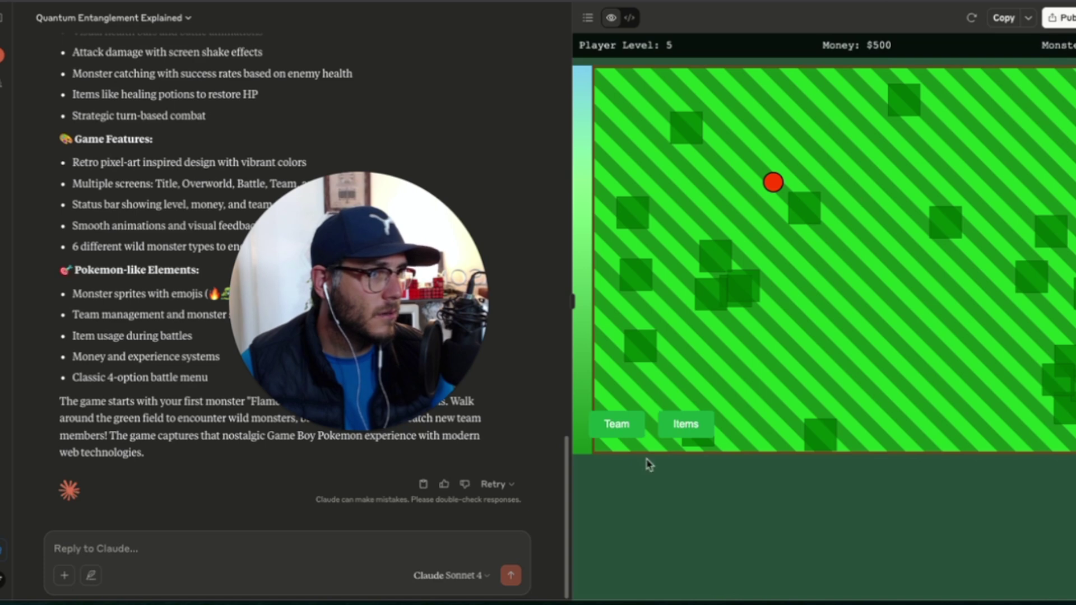
pyautogui.click(631, 424)
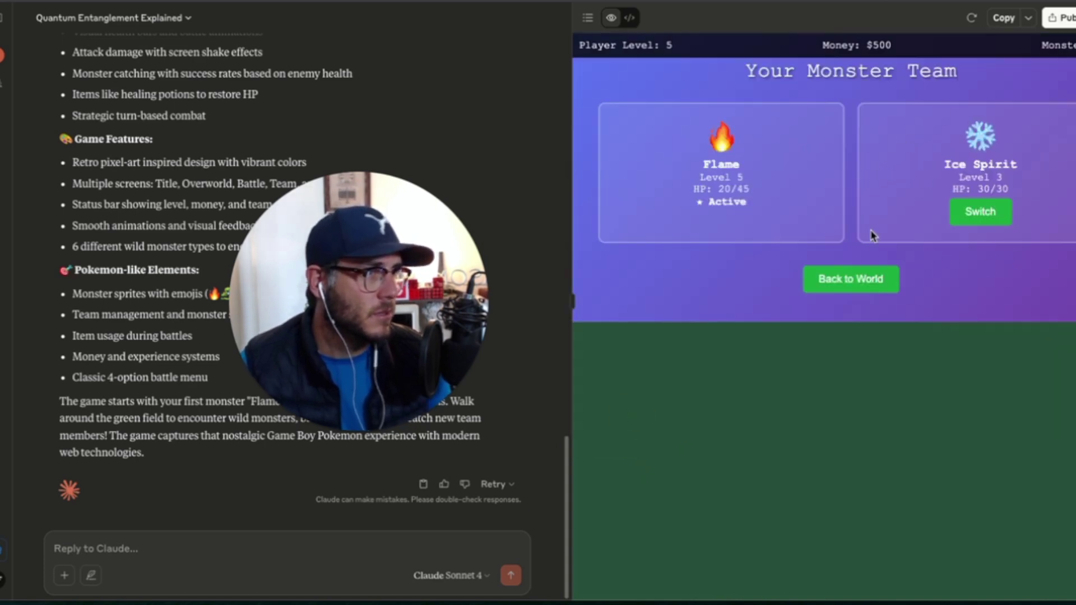
pyautogui.click(862, 291)
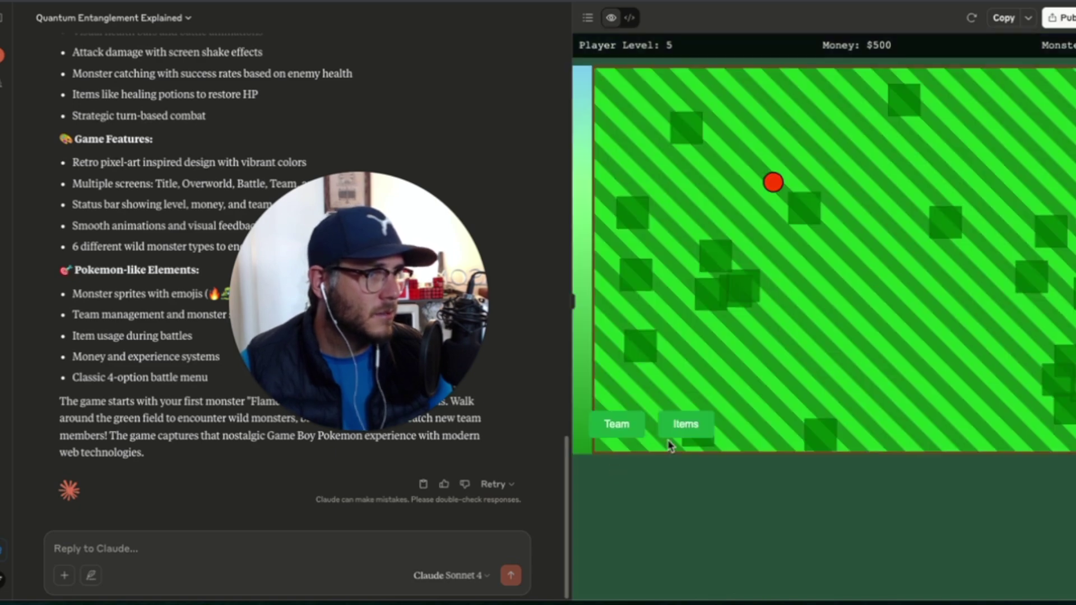
pyautogui.click(679, 424)
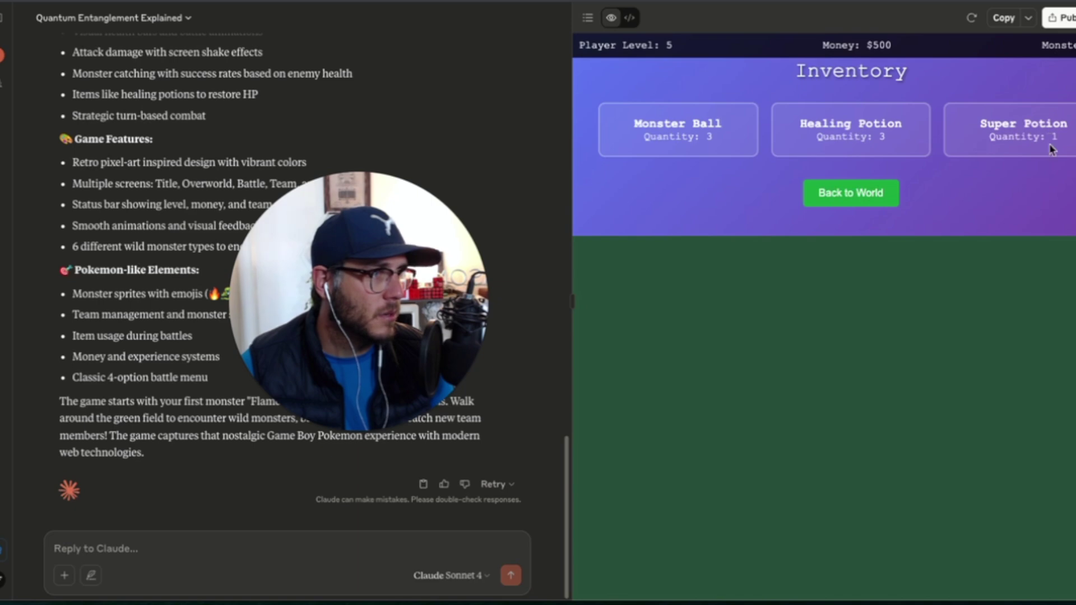
pyautogui.click(882, 199)
# Step: Fight the wild Dragon with Attack and a Monster Ball, then flee the battle
pyautogui.press('Right')
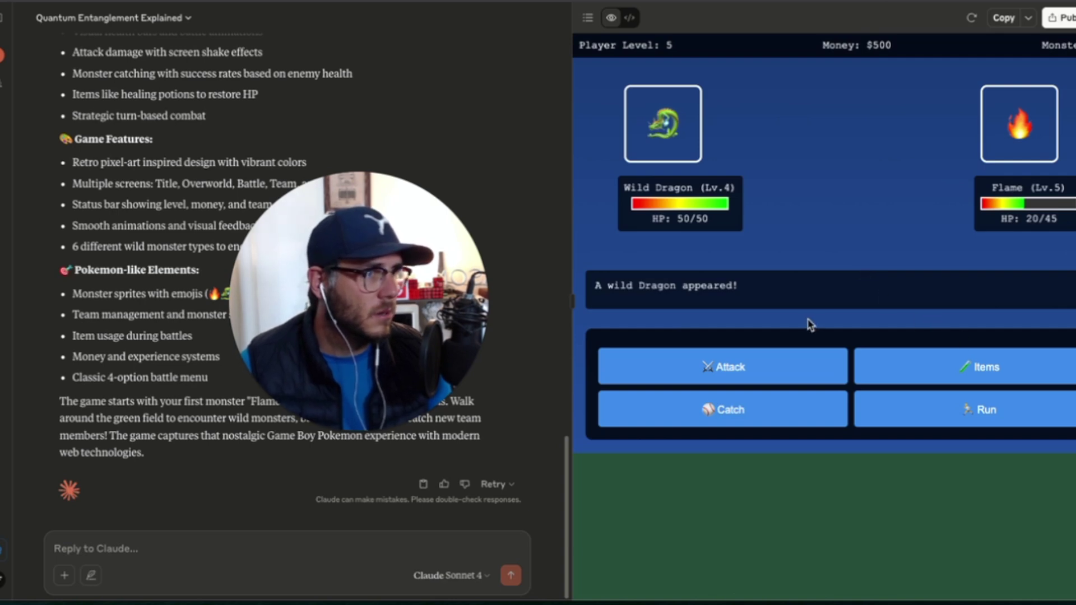
pyautogui.click(748, 370)
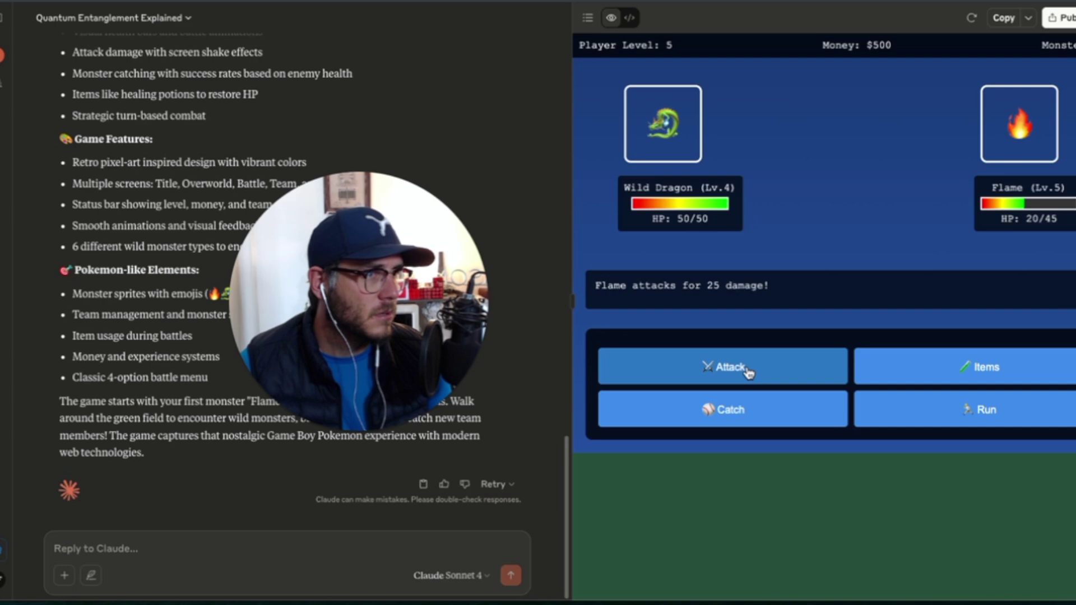
pyautogui.click(754, 414)
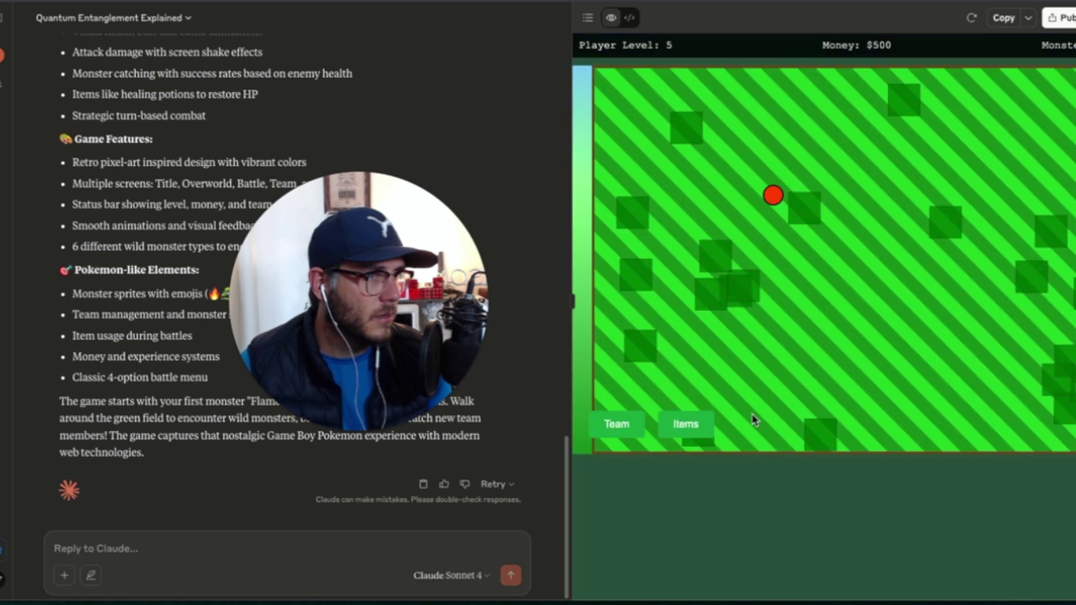
pyautogui.press('Down')
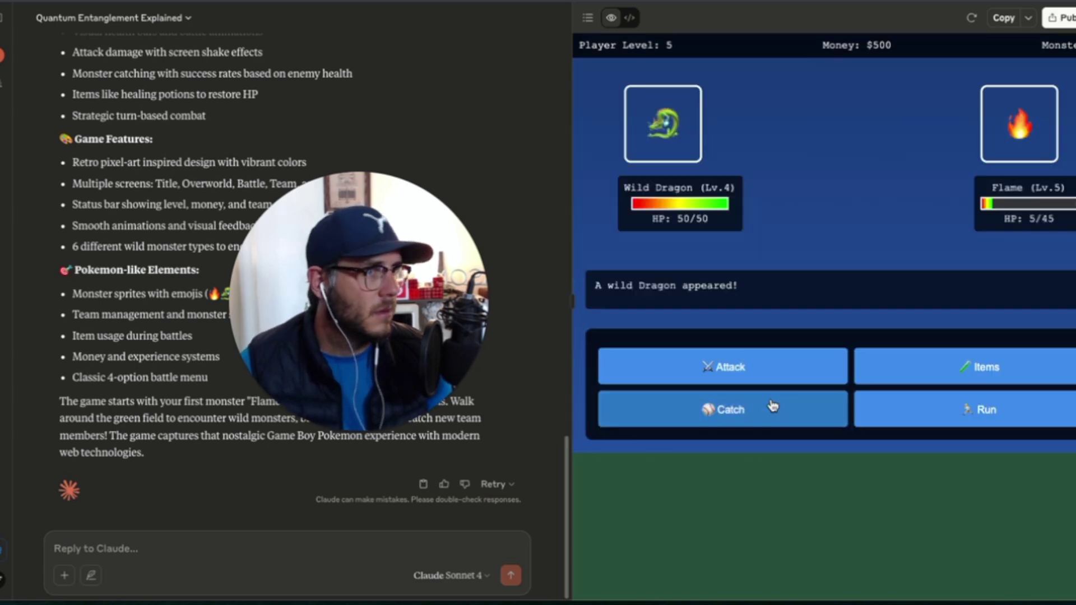
pyautogui.click(935, 411)
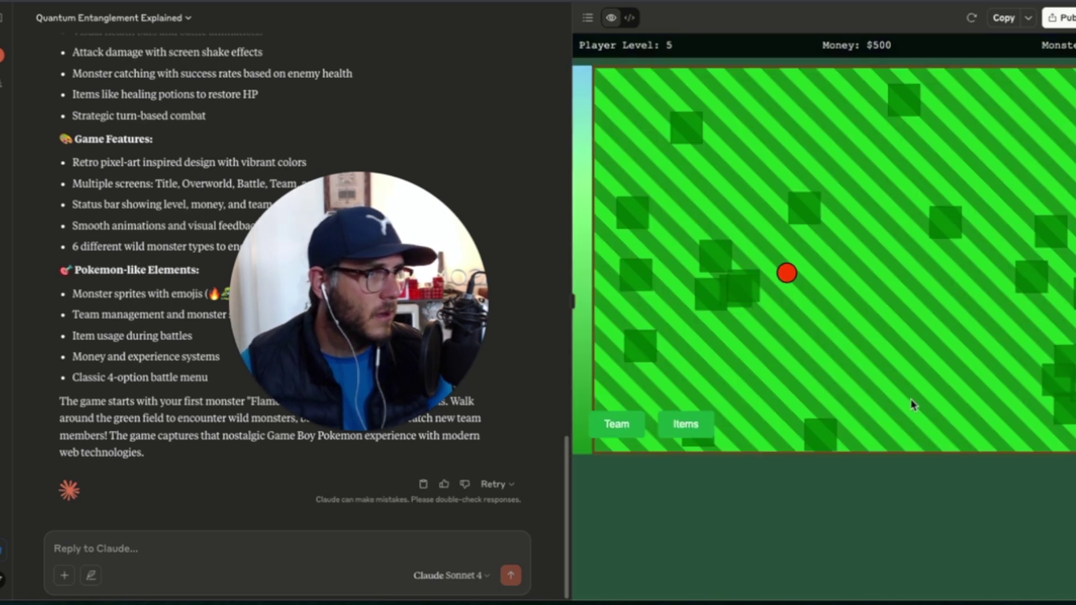
# Step: Heal Flame with a potion, attack and try catching the Wind Eagle, then meet a wild Lightning
pyautogui.press('Down')
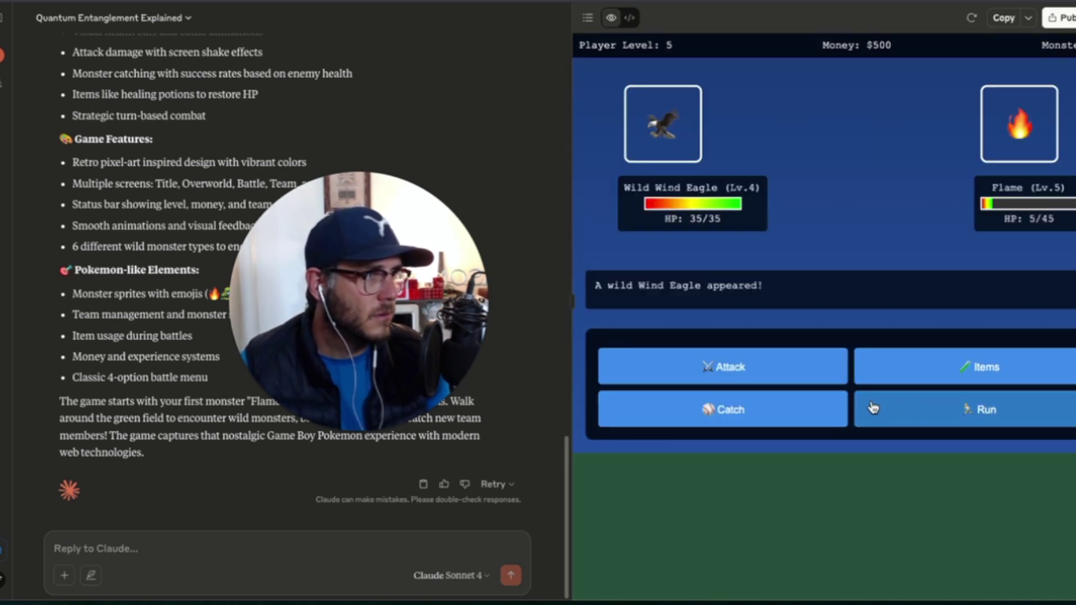
pyautogui.click(955, 370)
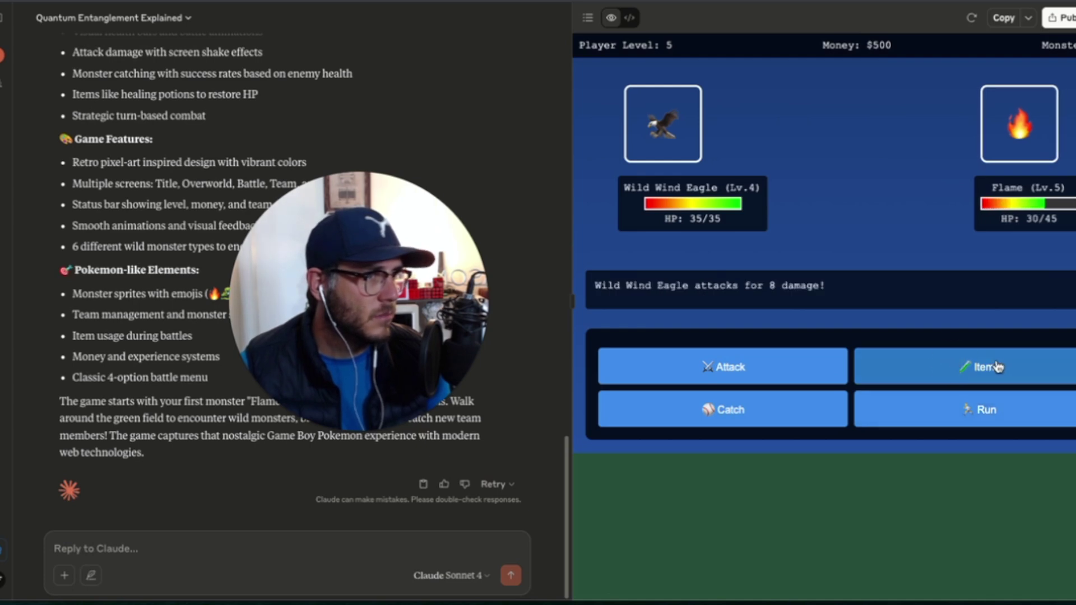
pyautogui.click(790, 370)
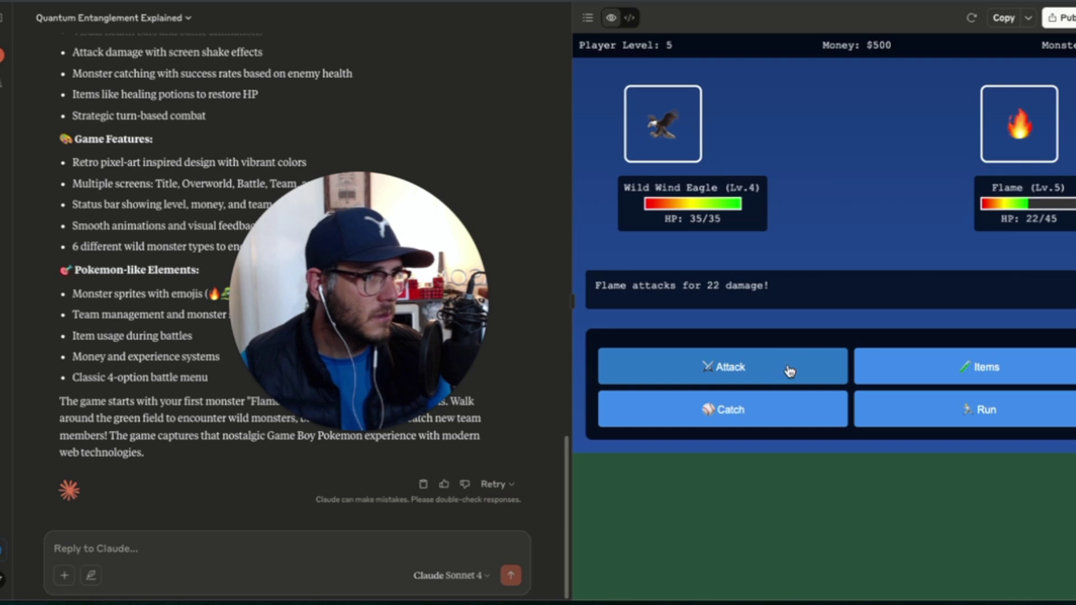
pyautogui.click(748, 410)
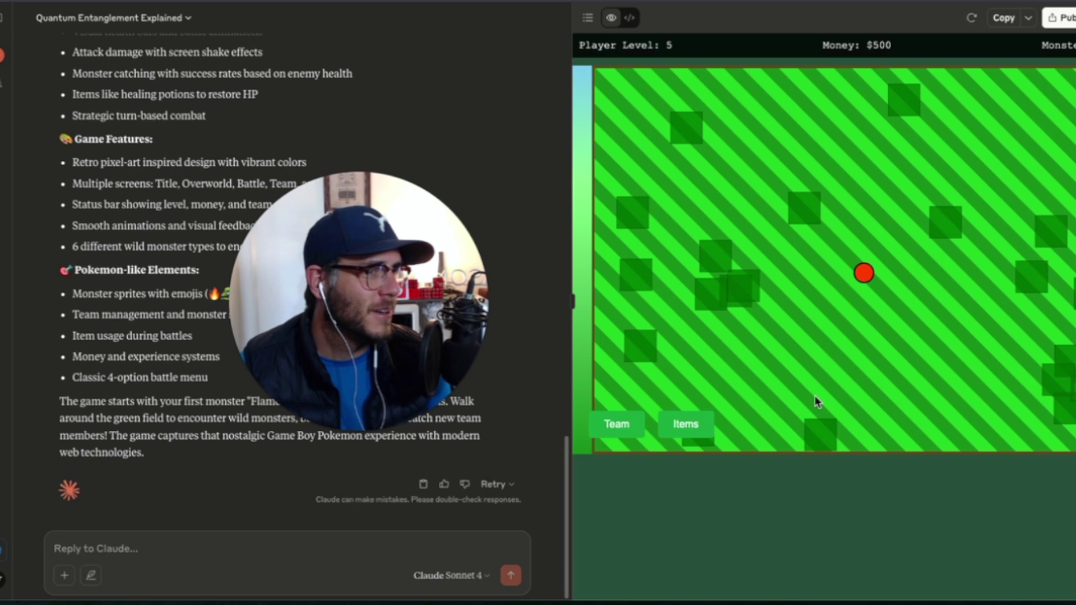
pyautogui.press('Right')
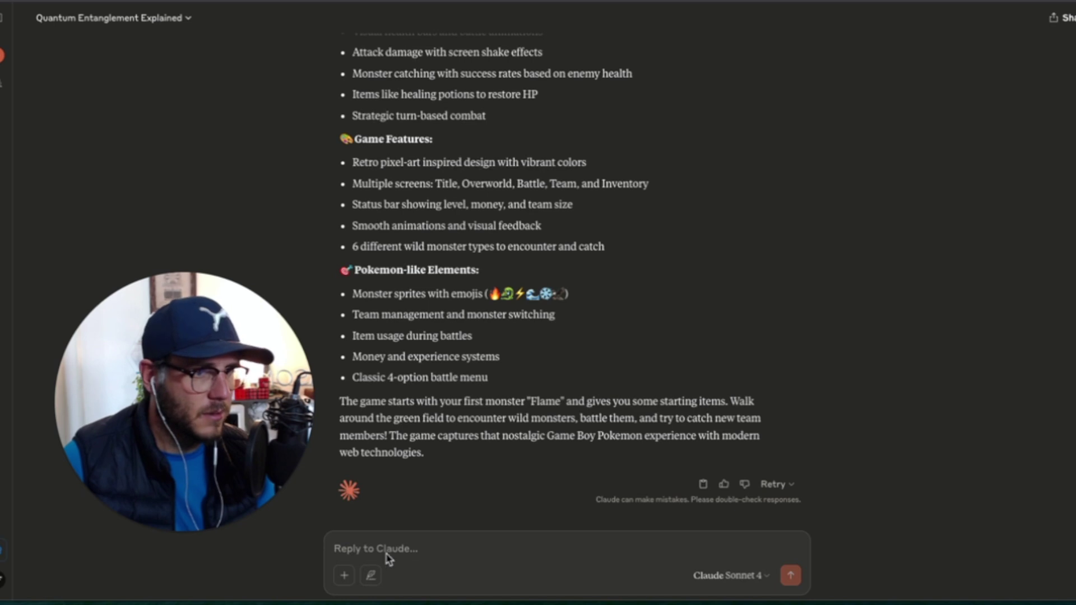
# Step: Paste and send the request for a story about a detective who reads minds only while sneezing
pyautogui.click(392, 548)
pyautogui.write('Write a short story about a detective who can read minds, but only while sneezing.')
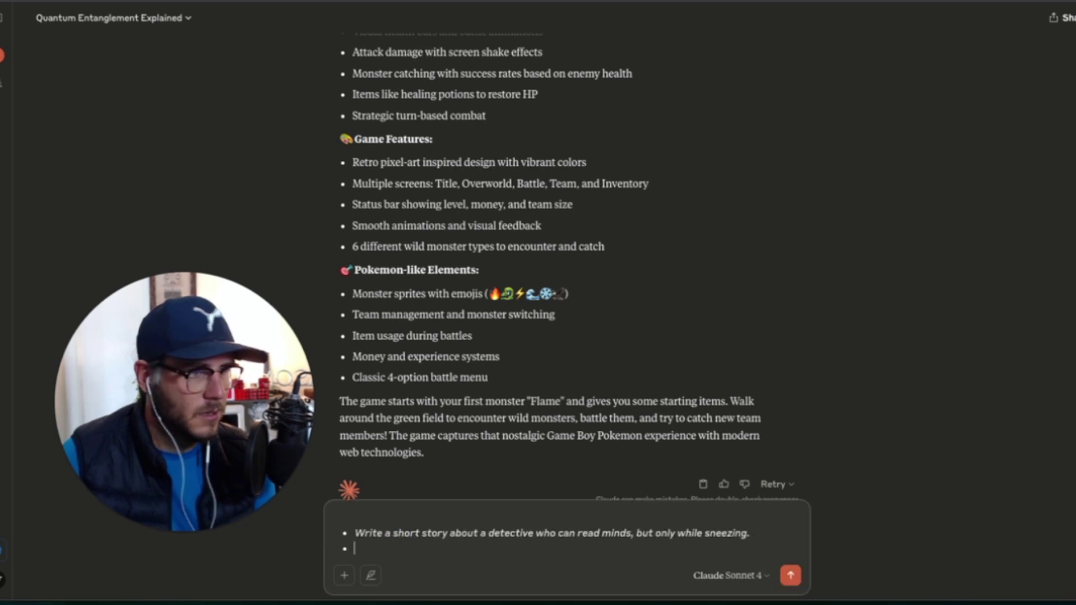
pyautogui.press('BackSpace')
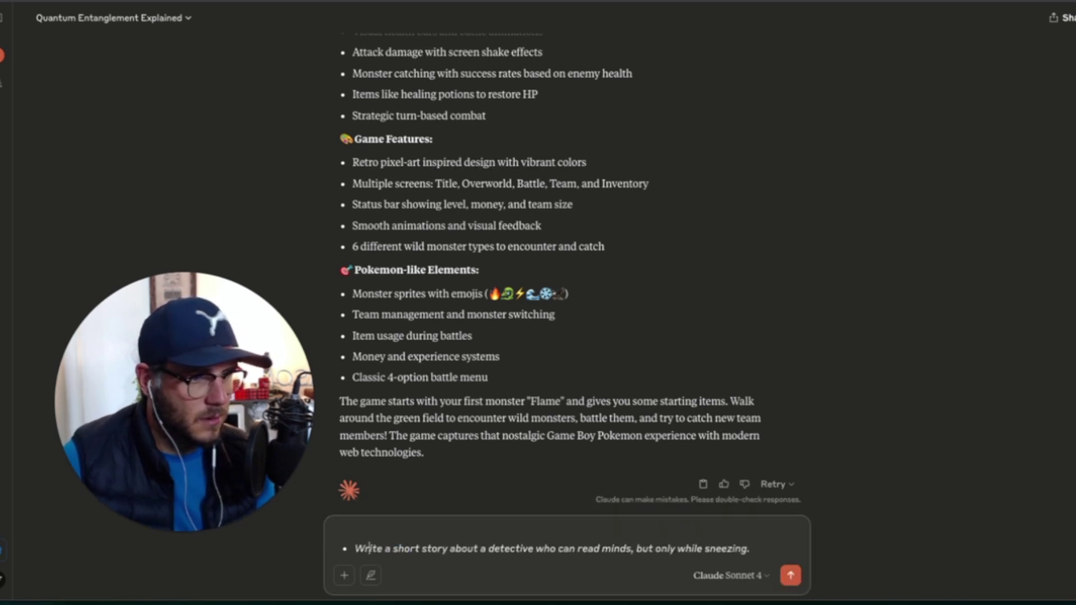
pyautogui.press('BackSpace')
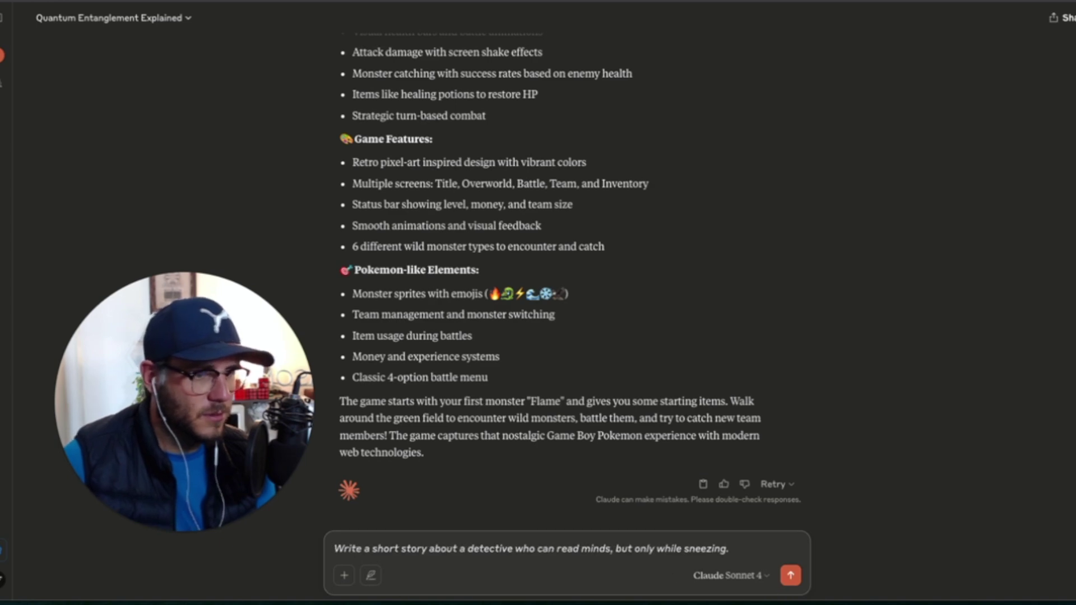
pyautogui.press('Return')
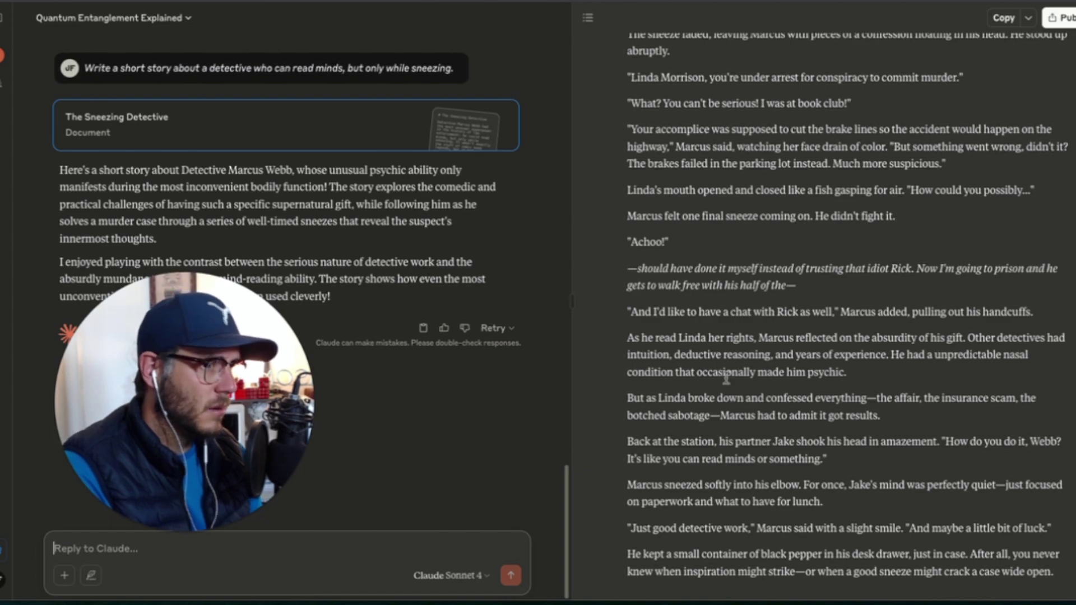
# Step: Scroll through The Sneezing Detective document, then close its panel
pyautogui.scroll(15, 711, 463)
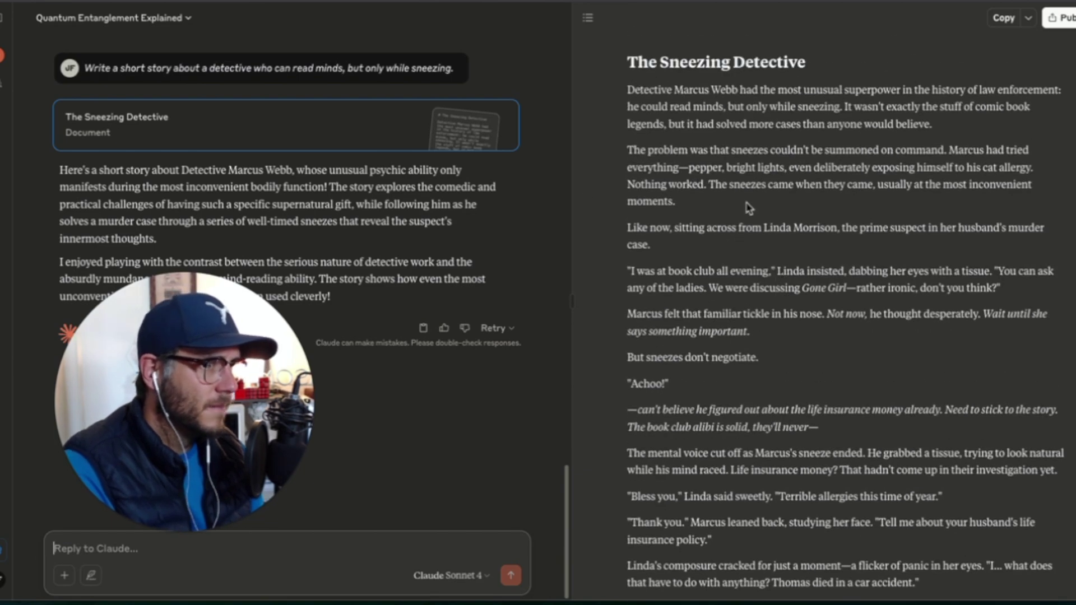
pyautogui.scroll(-15, 748, 207)
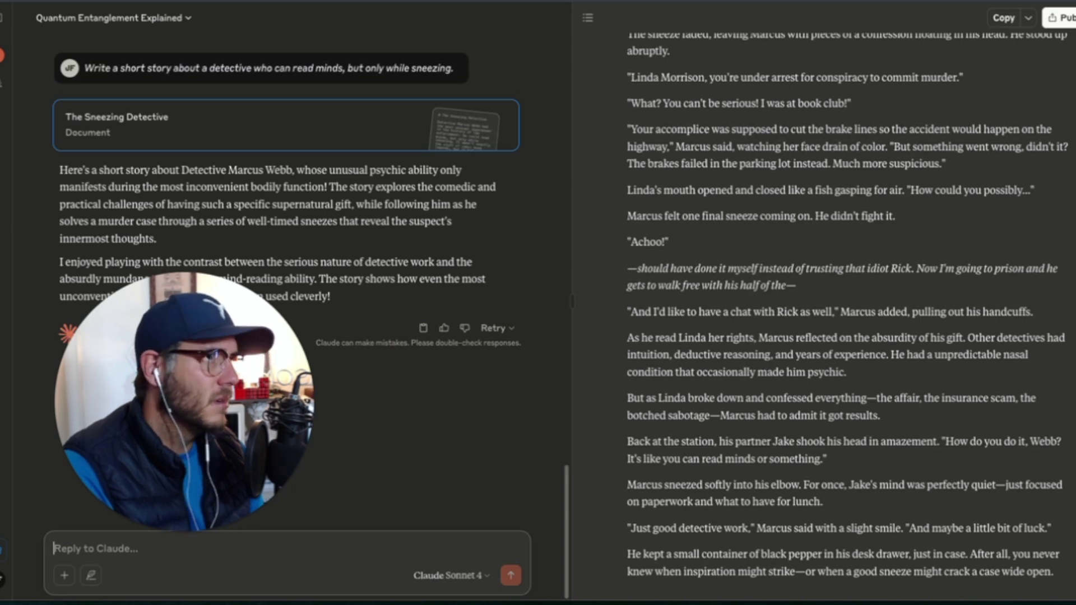
pyautogui.scroll(15, 723, 413)
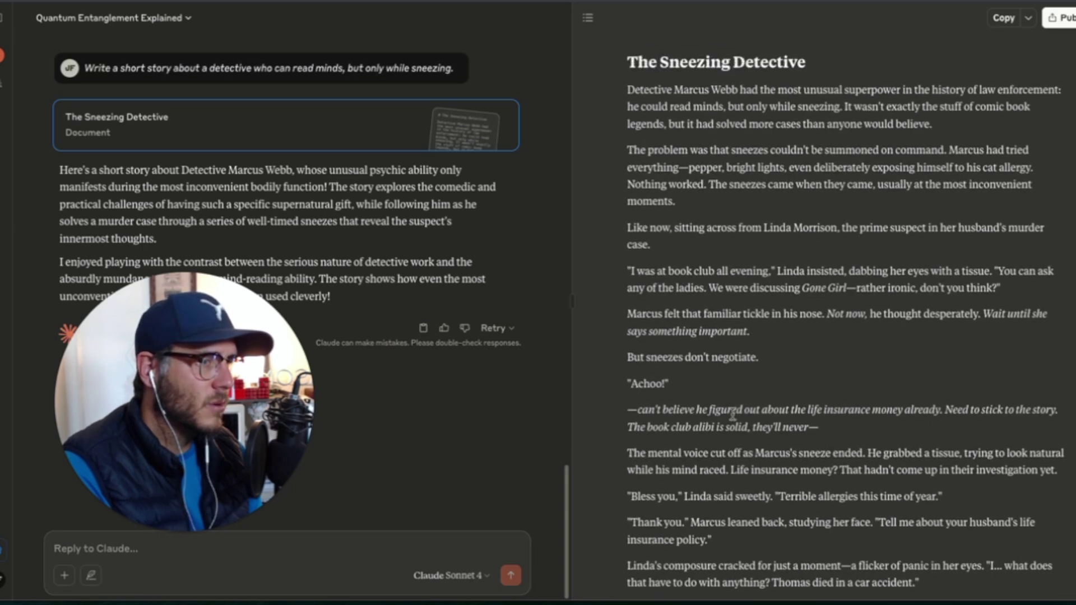
pyautogui.click(491, 417)
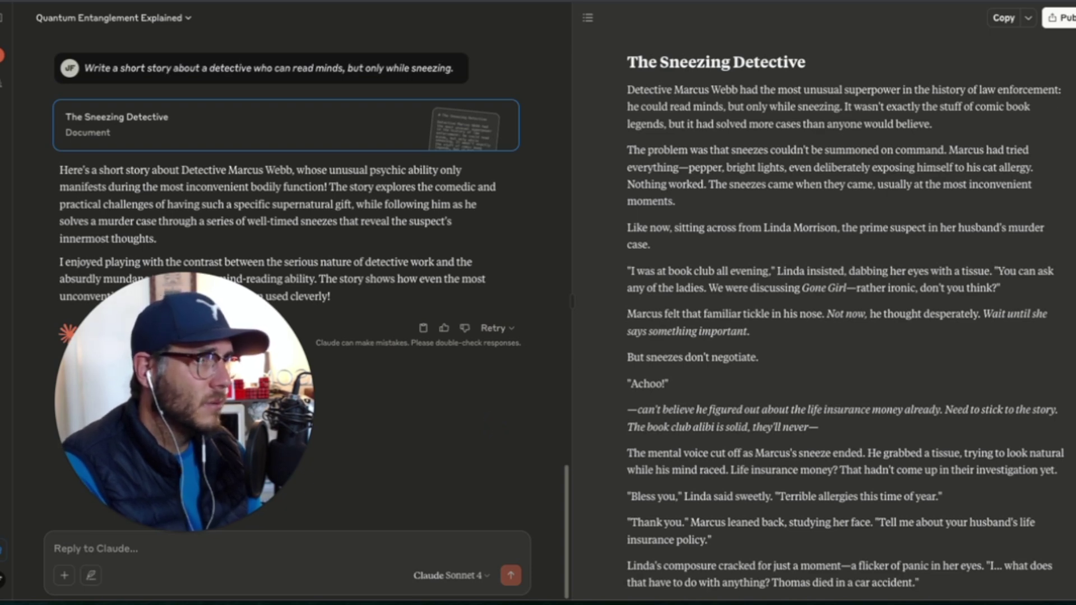
pyautogui.click(1074, 18)
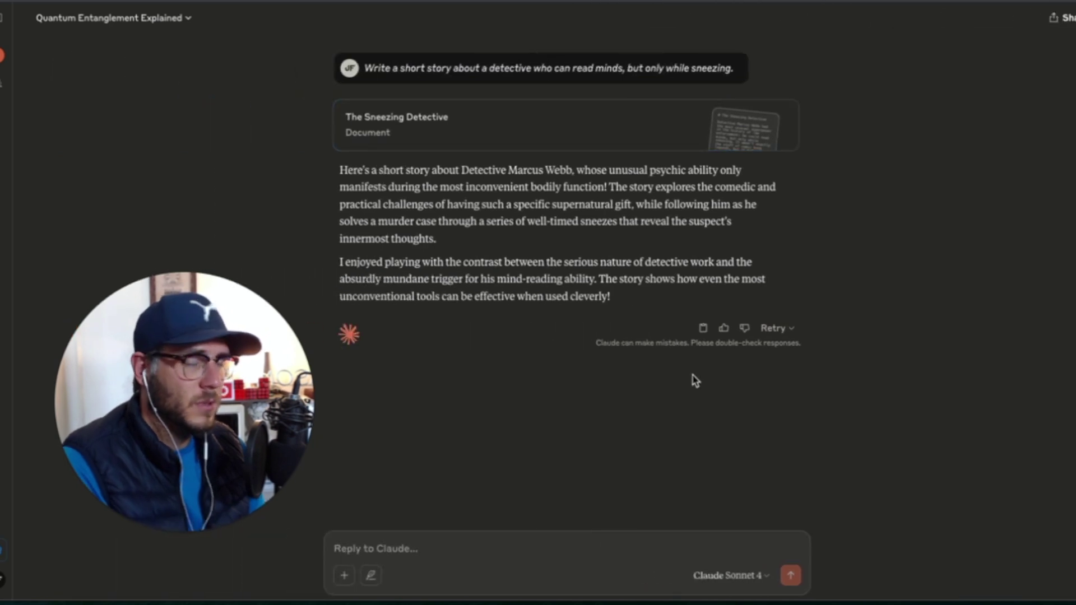